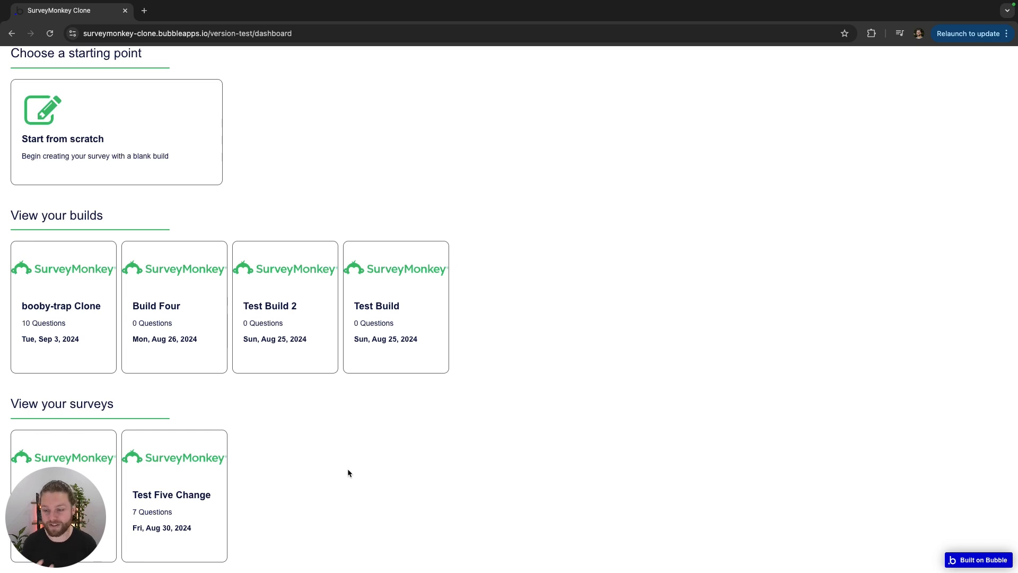
Step: Start a new survey from scratch with the build title "Ice Cream Survey" and create it
scroll(462, 457, up, 2)
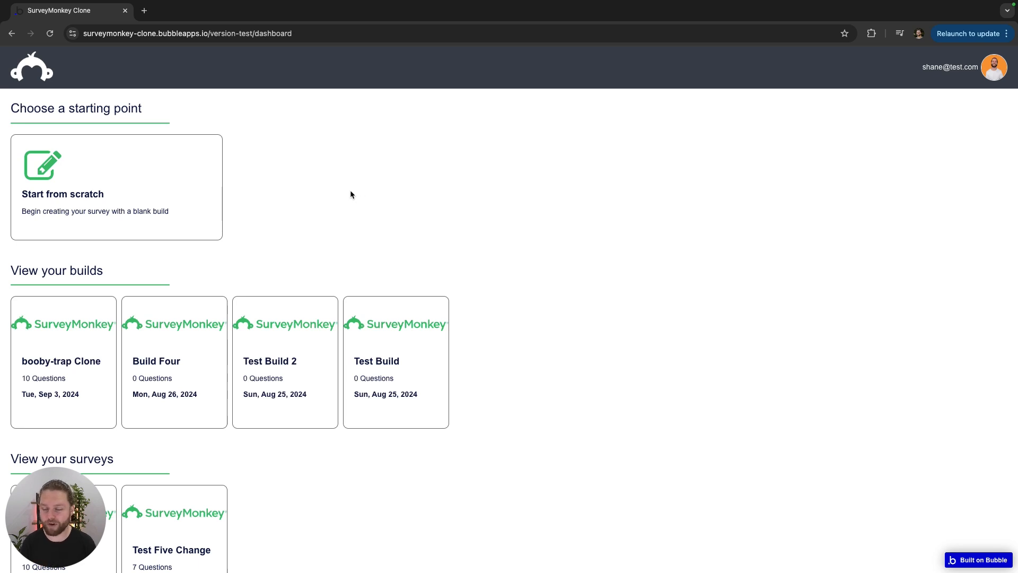
click(161, 189)
click(454, 162)
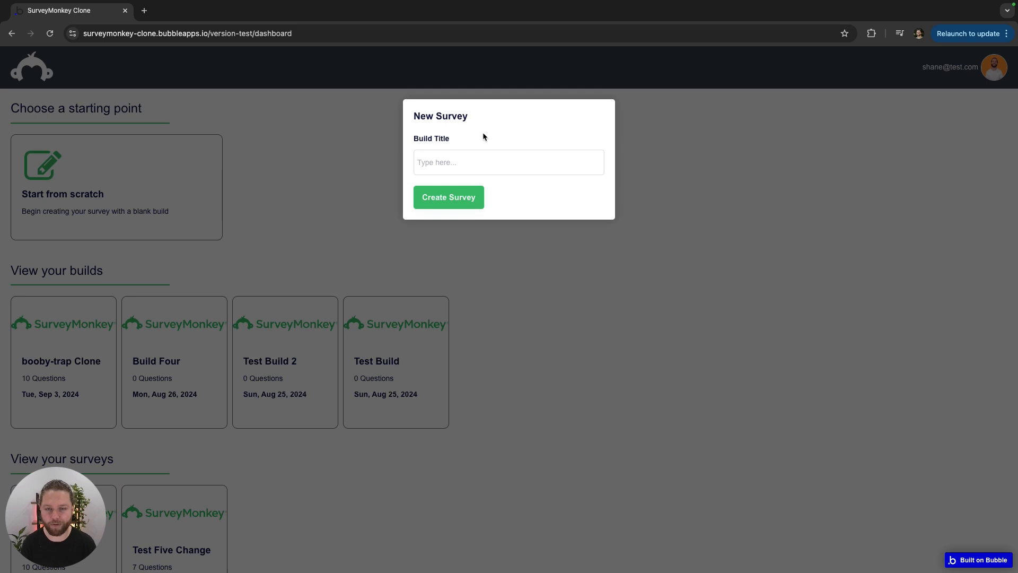
click(485, 160)
text(I)
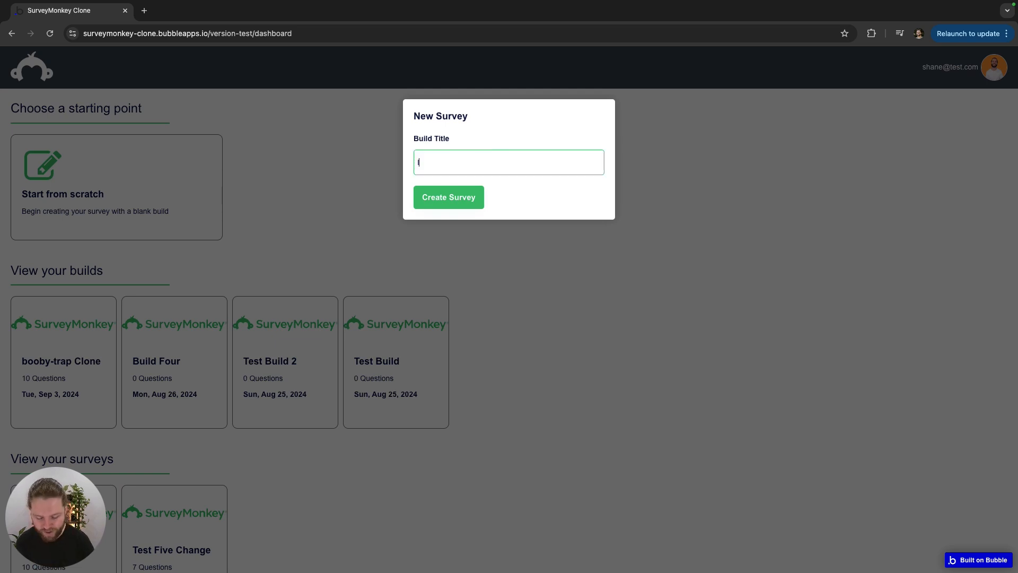
text(ce Cream Survey)
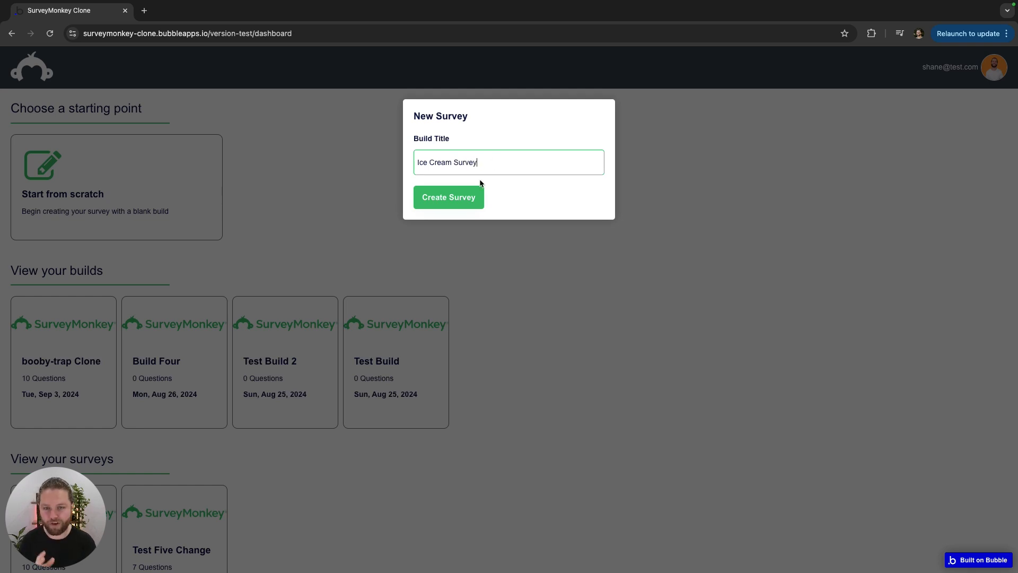
click(451, 197)
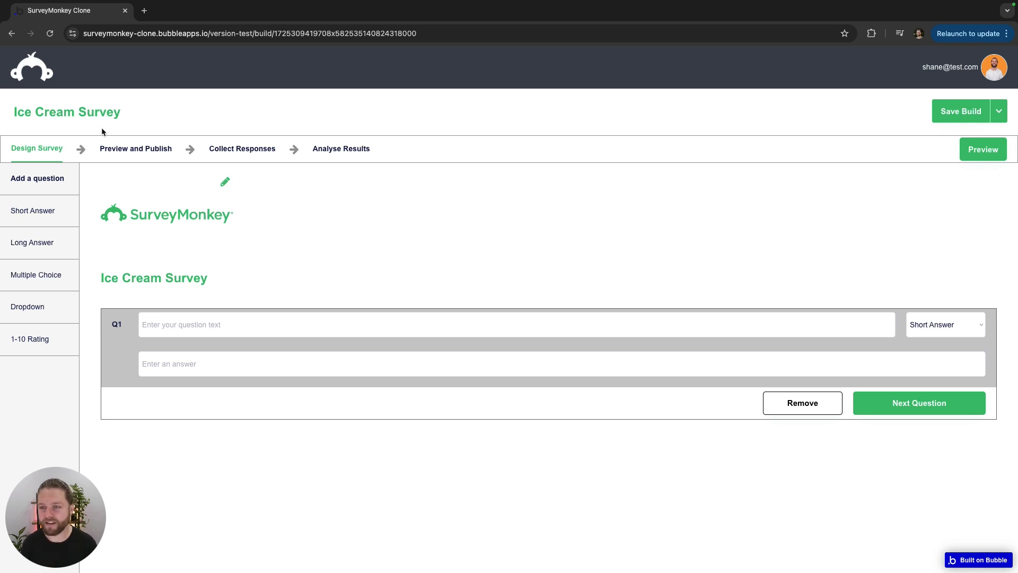
Step: Re-enter the word "Survey" in the build title and save the build
drag(121, 112, 78, 112)
text(Survey)
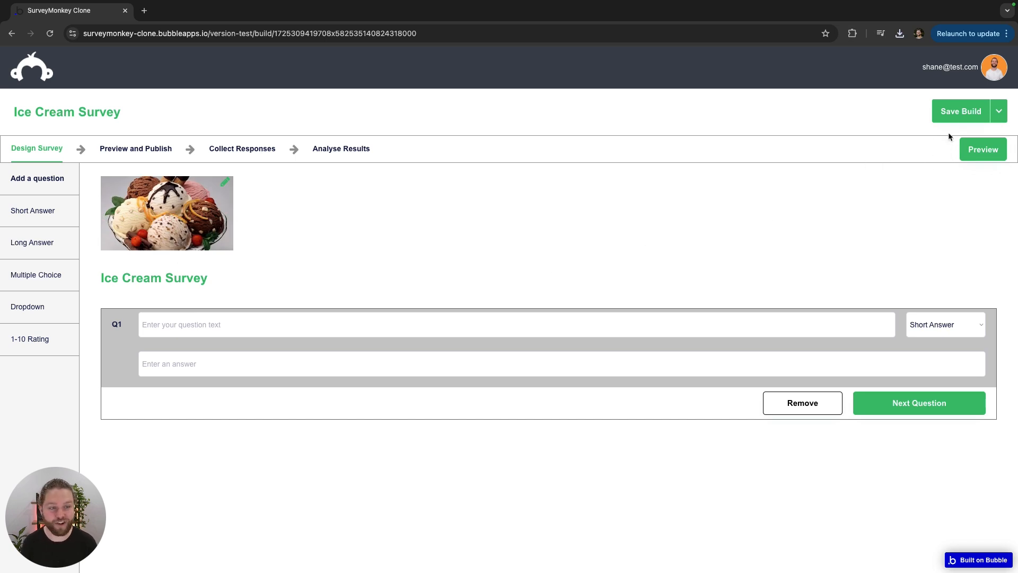
click(949, 114)
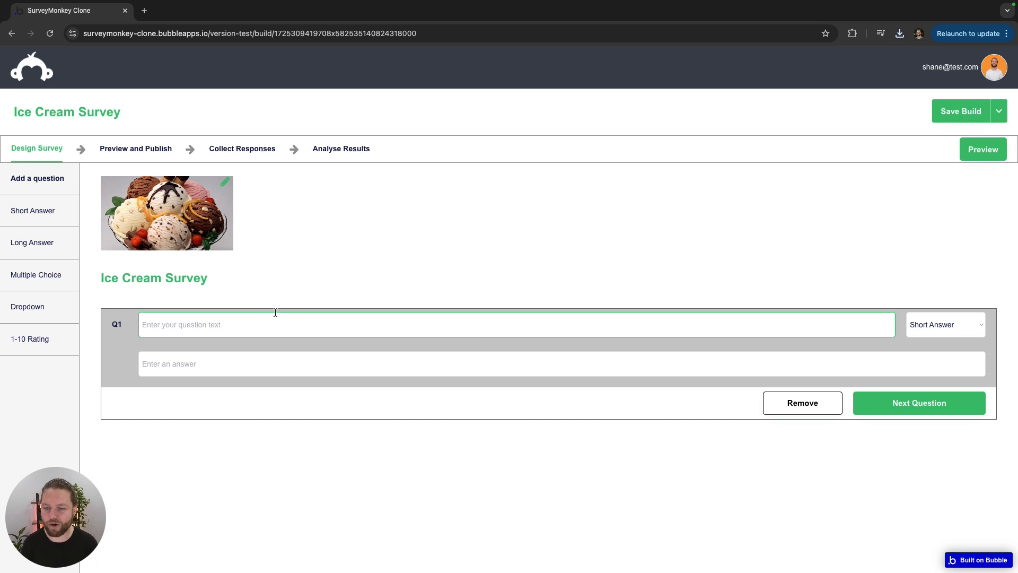
Step: Enter "What do you like most about Ice Cream?" as the text of short-answer question 1
click(239, 323)
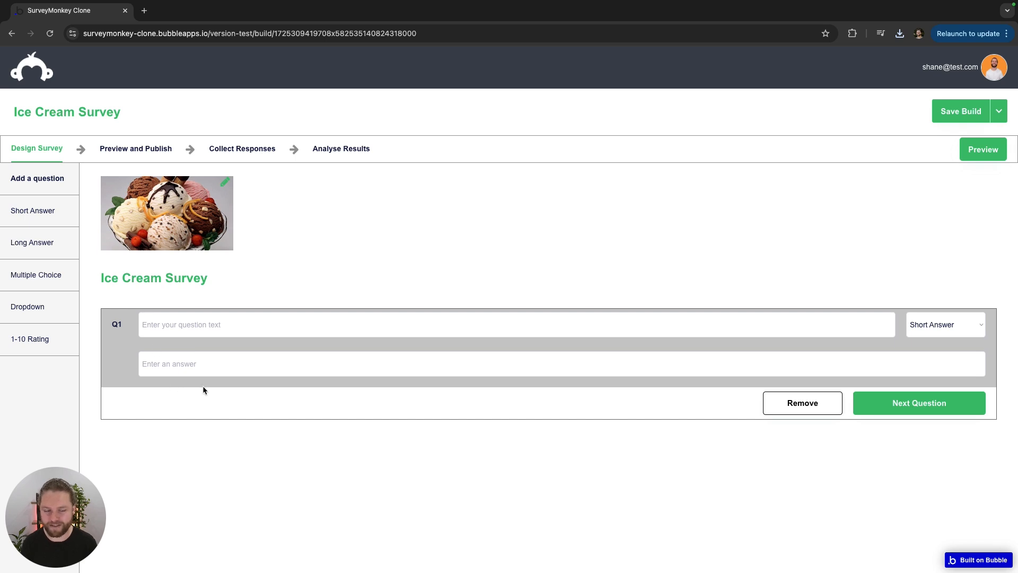
click(281, 323)
text(What do you like most abou)
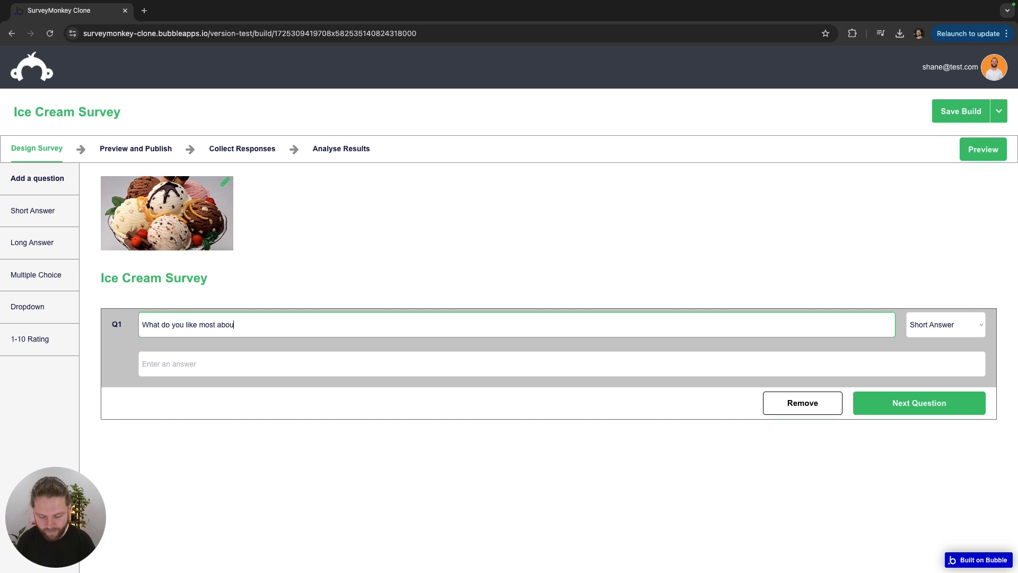
text(t Ice Crea)
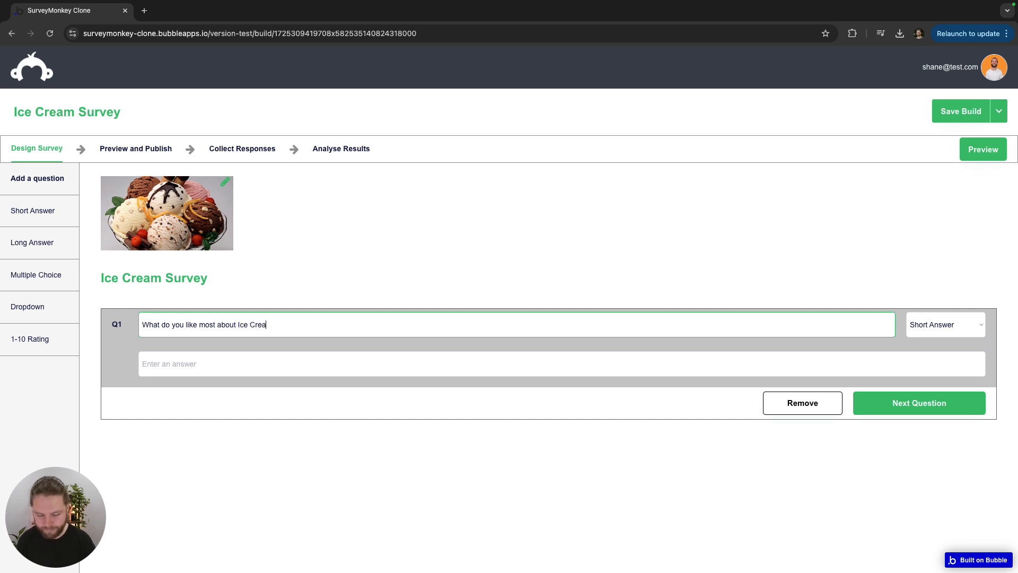
text(m?)
click(288, 247)
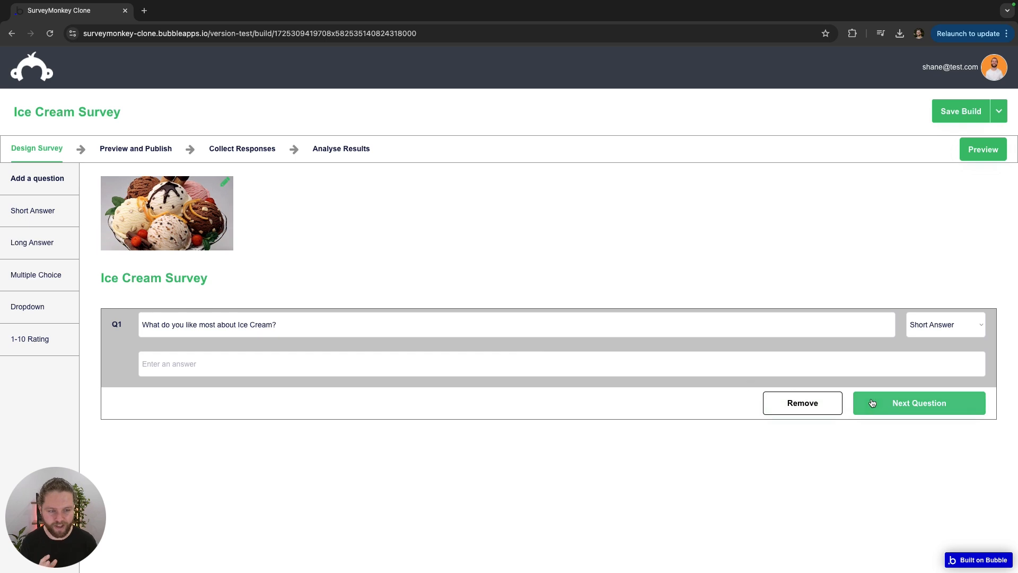
Step: Add question 2 as a Long Answer question with the text "Why do you like Ice Cream so much?"
click(905, 411)
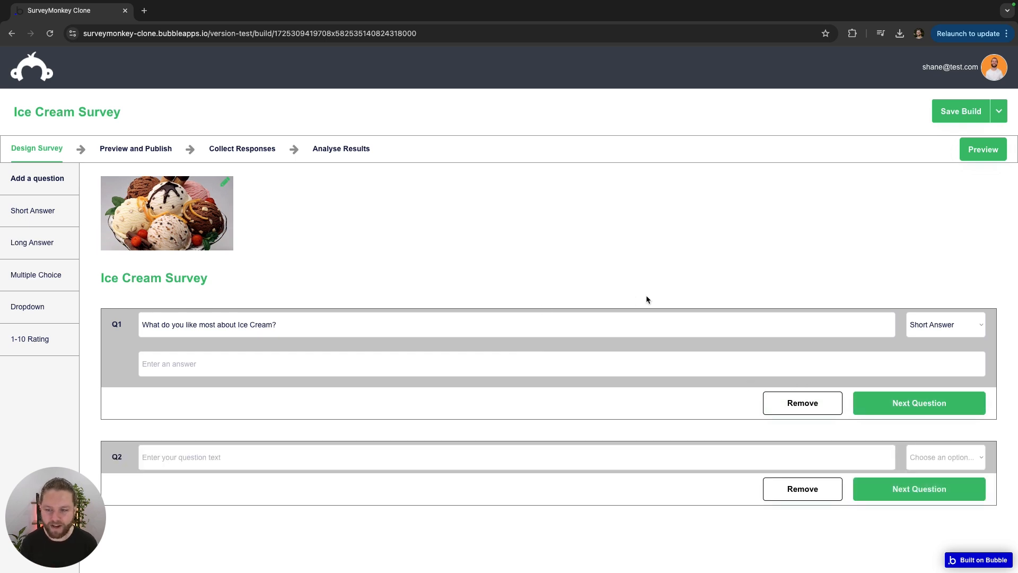
scroll(318, 339, down, 1)
scroll(207, 408, down, 2)
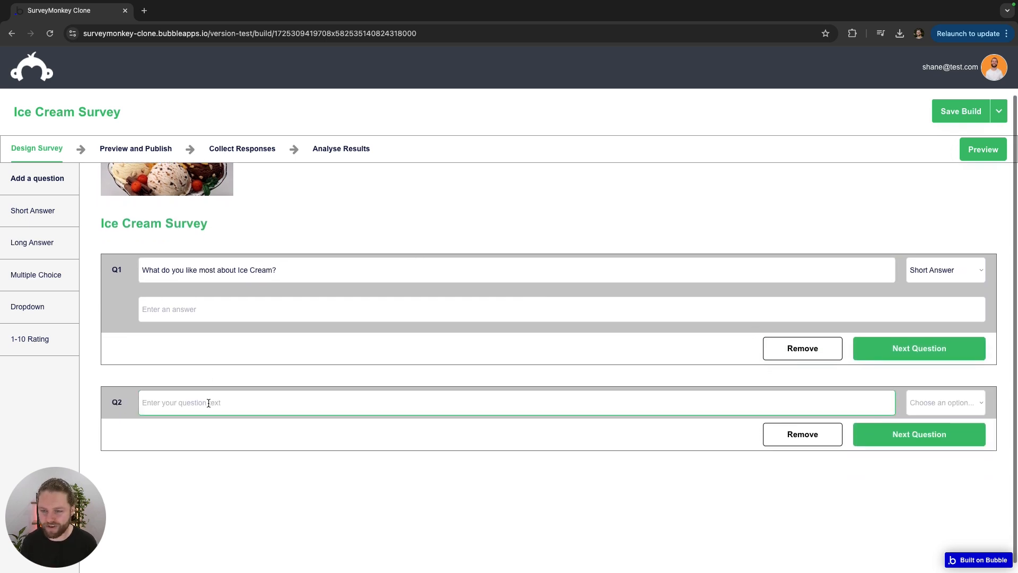
click(936, 402)
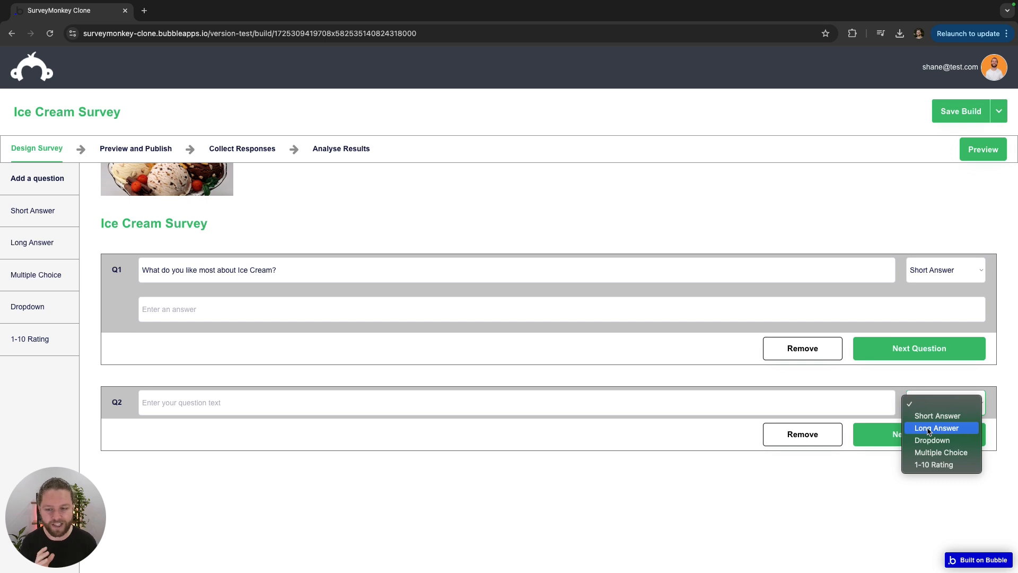
click(929, 428)
click(231, 403)
text(Why do you like Ice Cream so much)
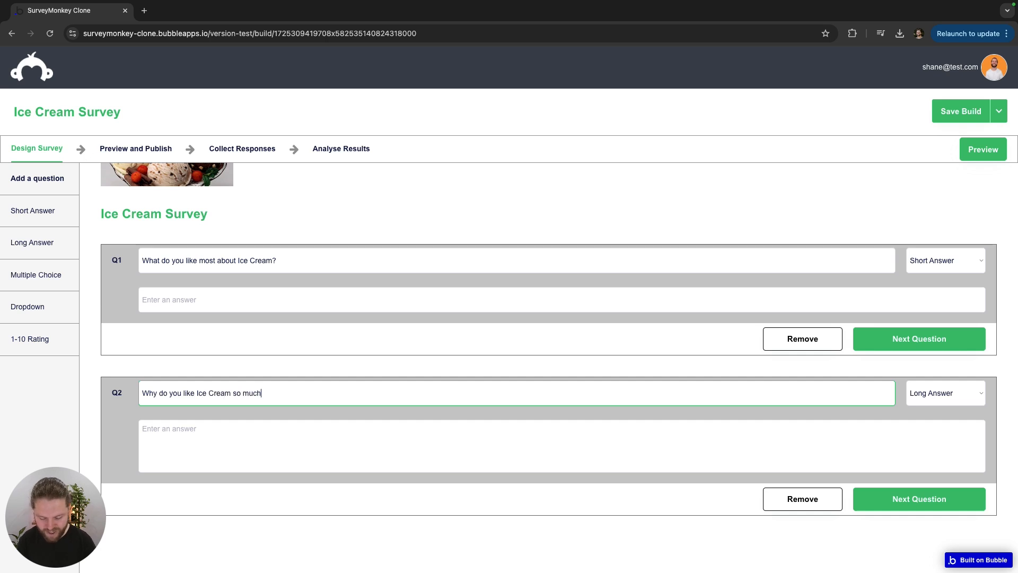
text(?)
click(273, 374)
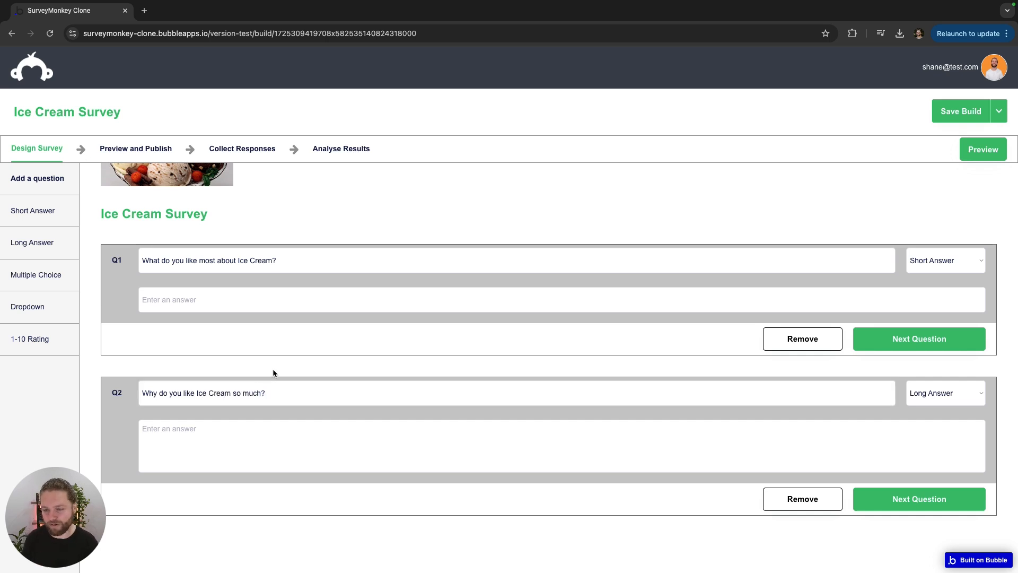
click(342, 445)
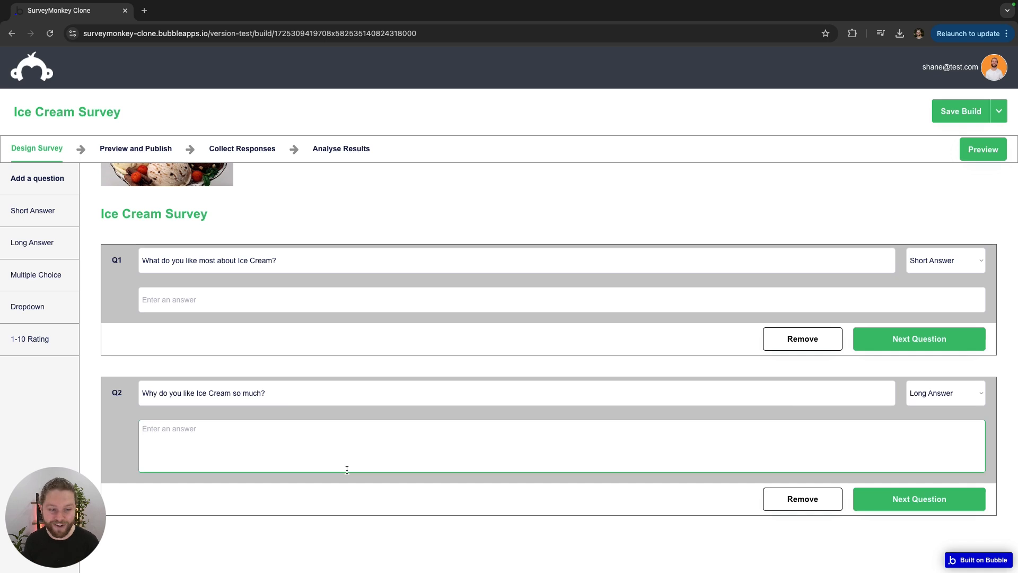
click(358, 415)
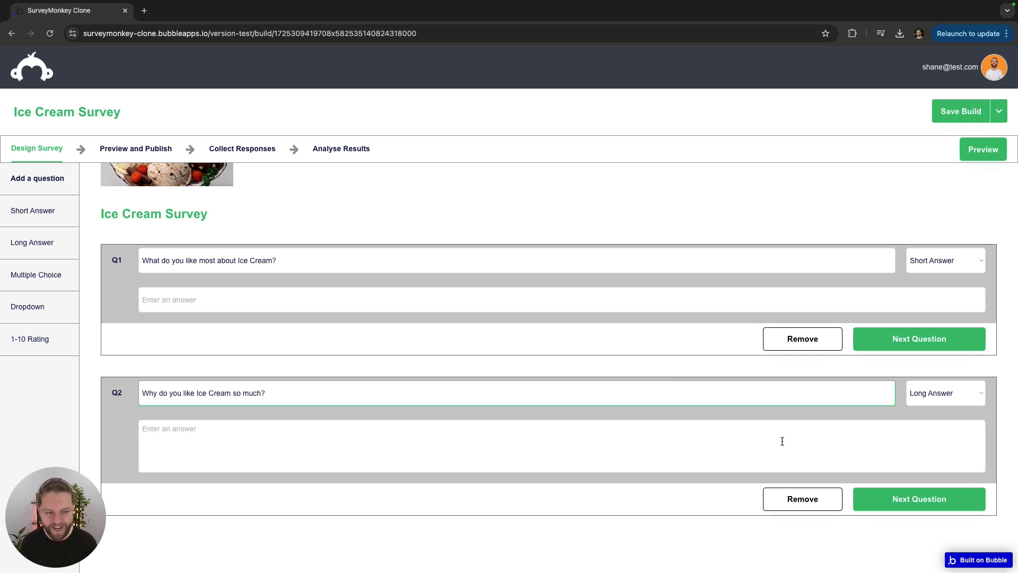
Step: Add a Multiple Choice question 3 with the text "Which flavour of Ice Cream do you like?"
click(47, 276)
scroll(378, 275, down, 3)
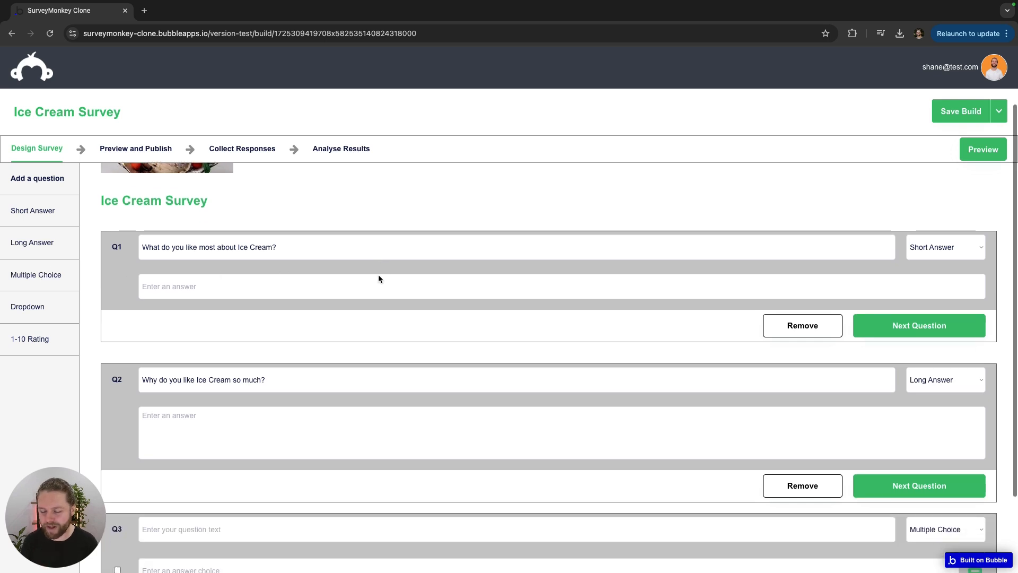
click(273, 427)
text(W)
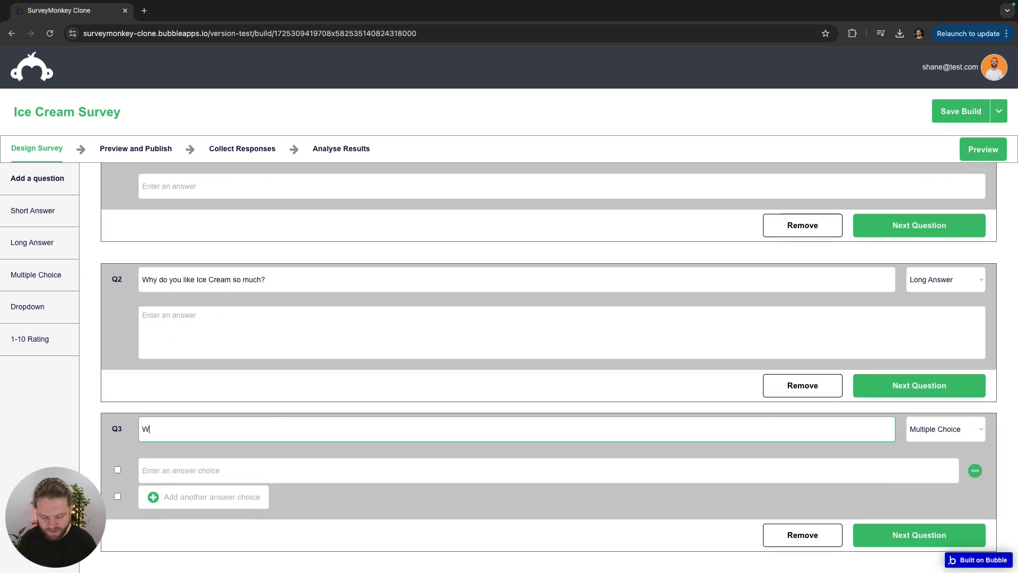
text(hich flavour)
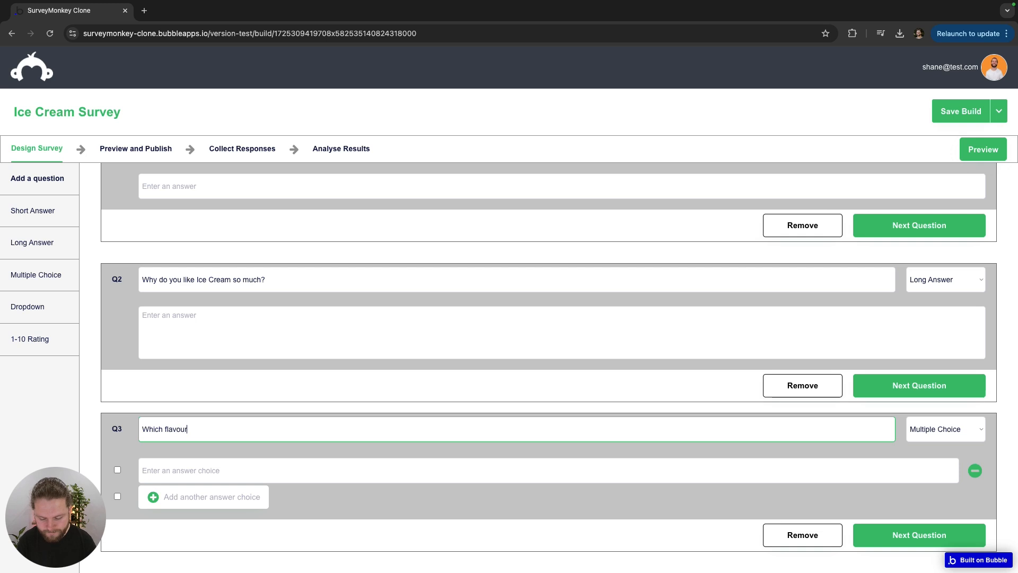
text( of Ice Crea)
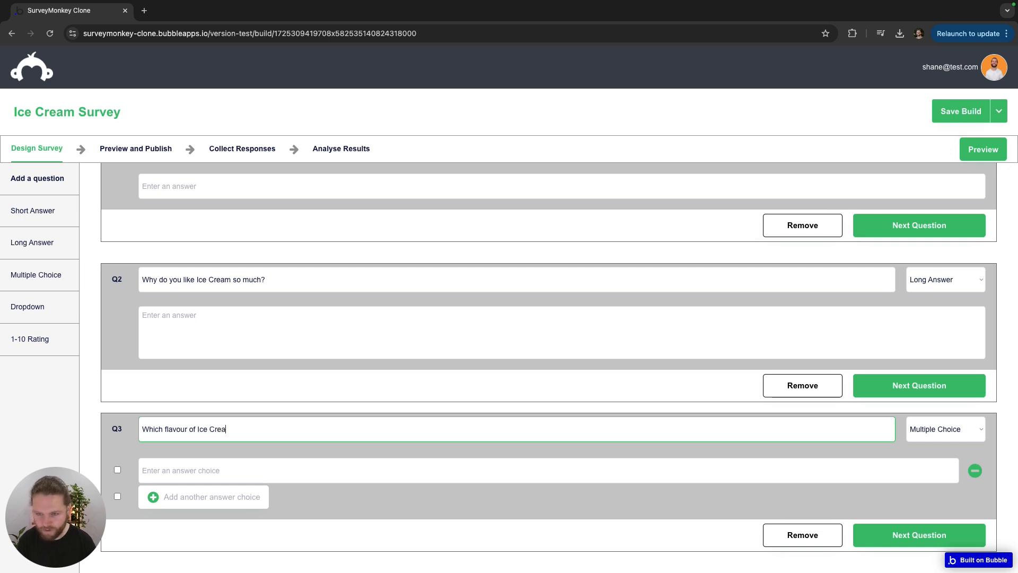
text(m do you like>)
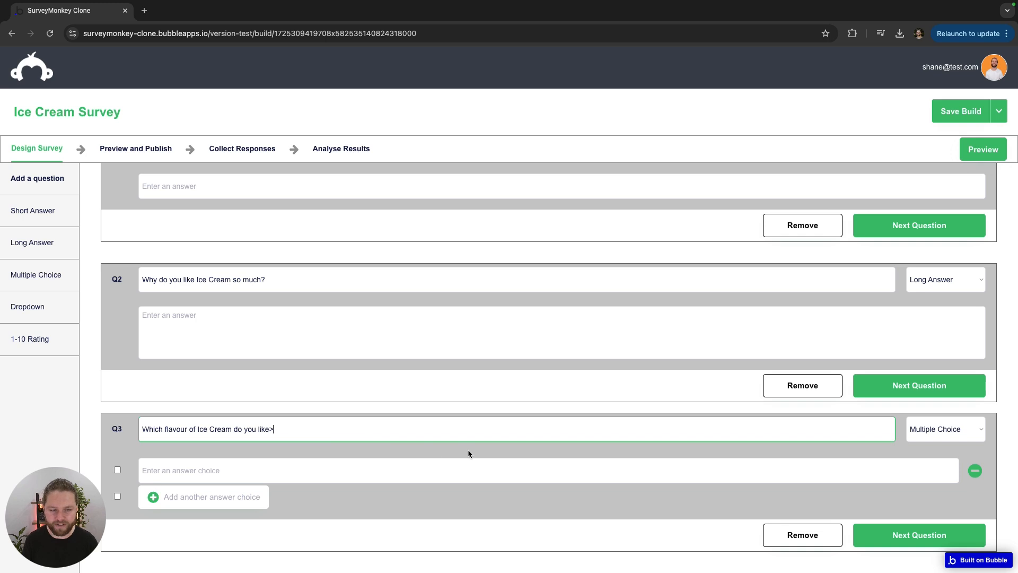
click(342, 445)
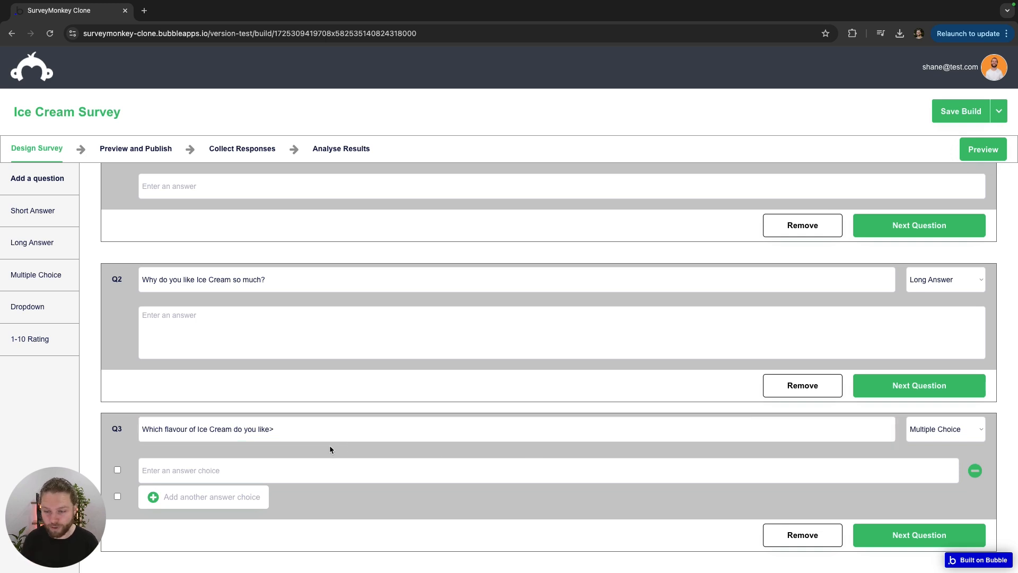
click(286, 430)
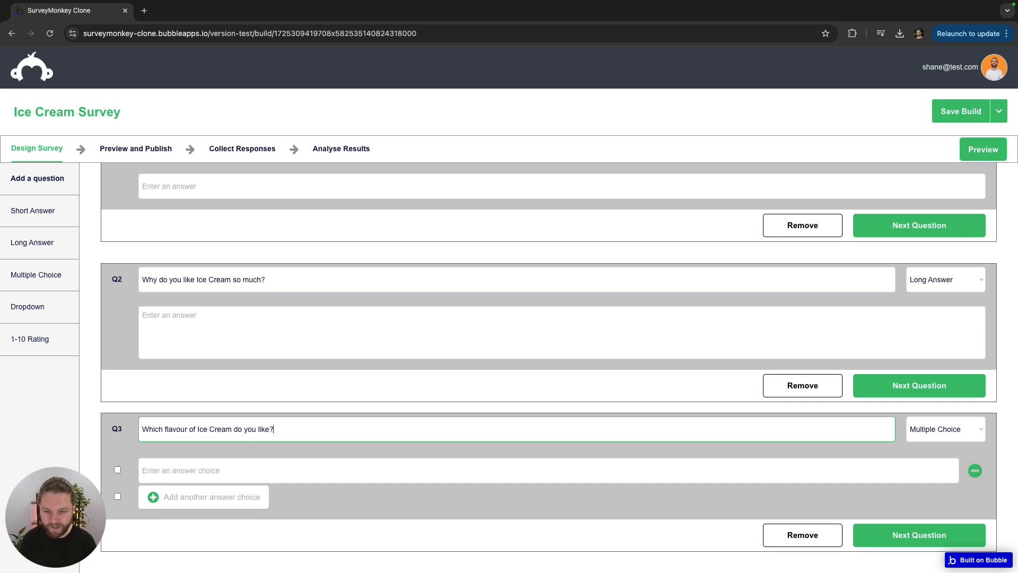
Step: Give question 3 the answer choices Vanilla, Strawberry and Chocolate
click(214, 471)
text(Vanilla)
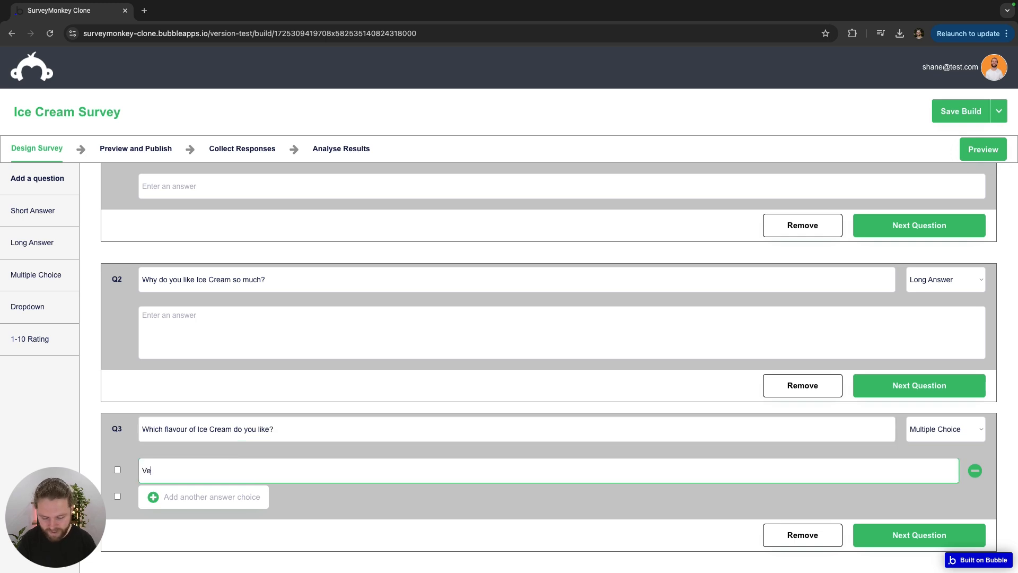
click(197, 502)
click(205, 502)
scroll(228, 483, down, 1)
text(Strawberry)
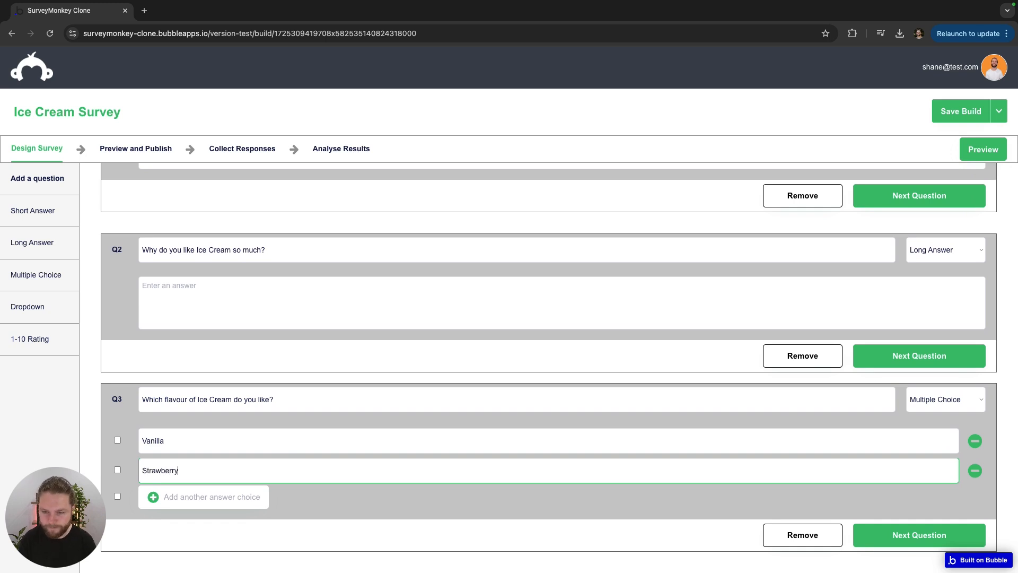
click(232, 497)
text(Chocholate)
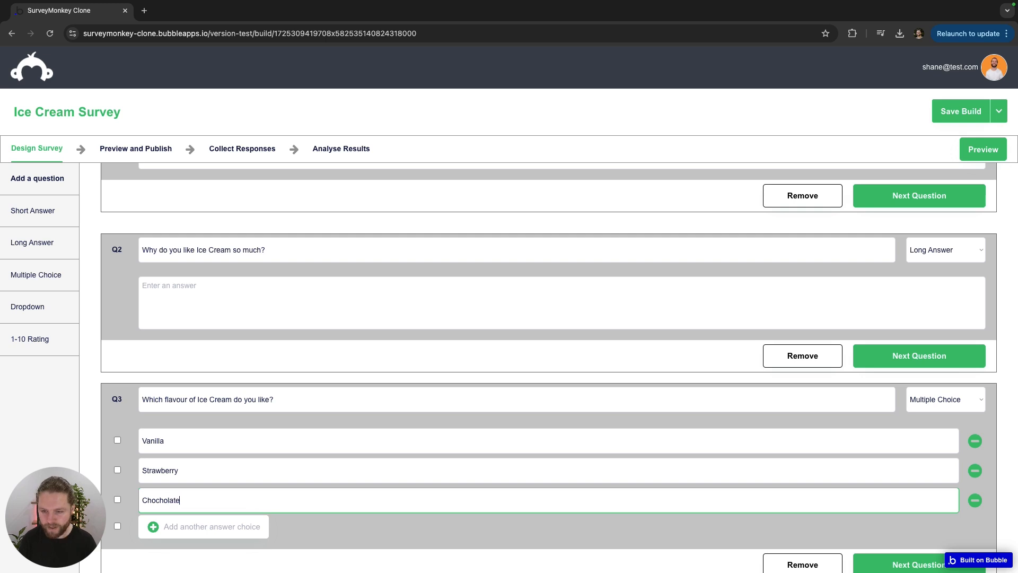
drag(159, 500, 164, 500)
key(BackSpace)
click(328, 529)
scroll(392, 325, down, 1)
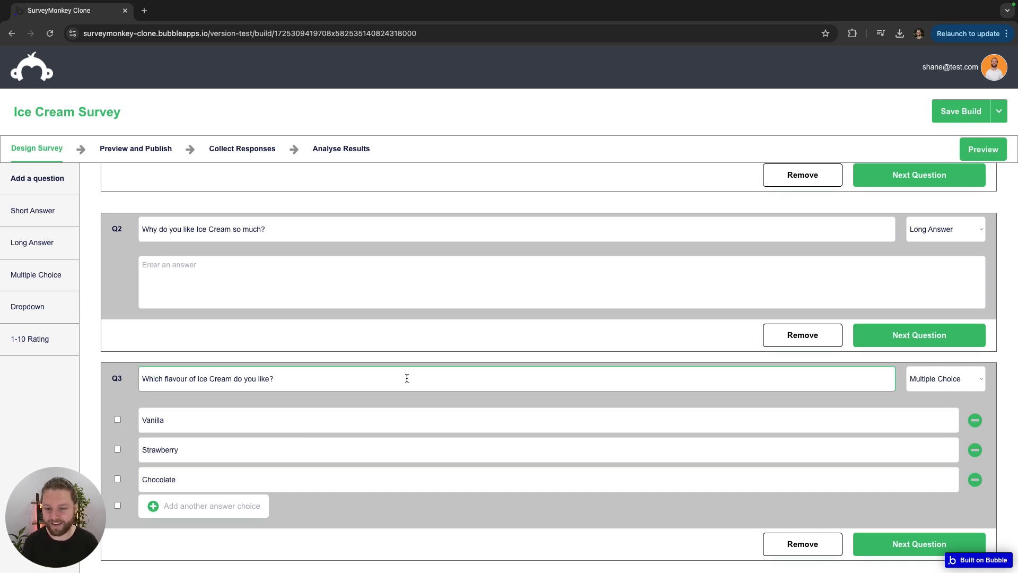
Step: Add a Dropdown question 4 with the text "What time of day do you eat ice cream?"
click(49, 306)
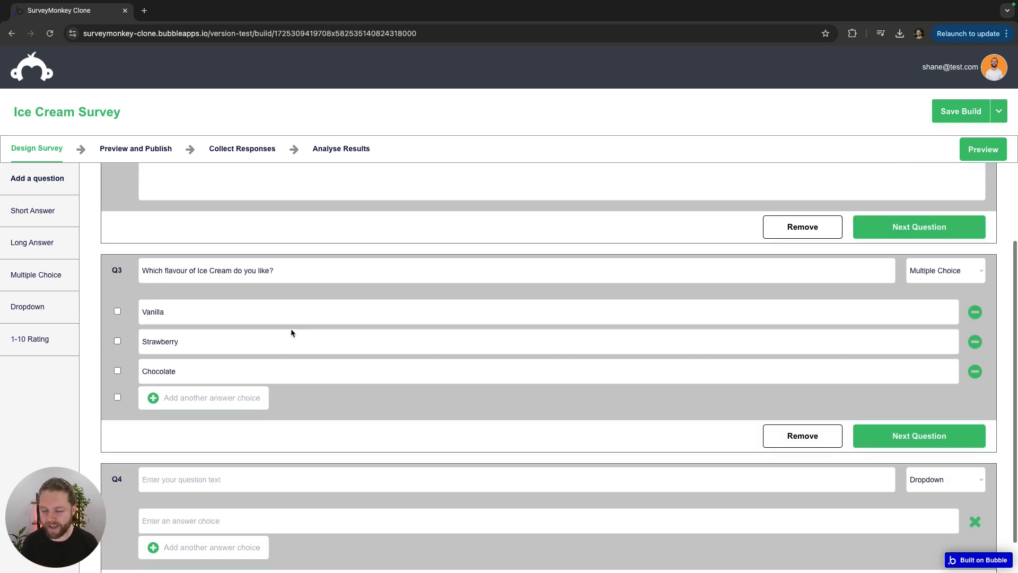
click(280, 427)
text(What time)
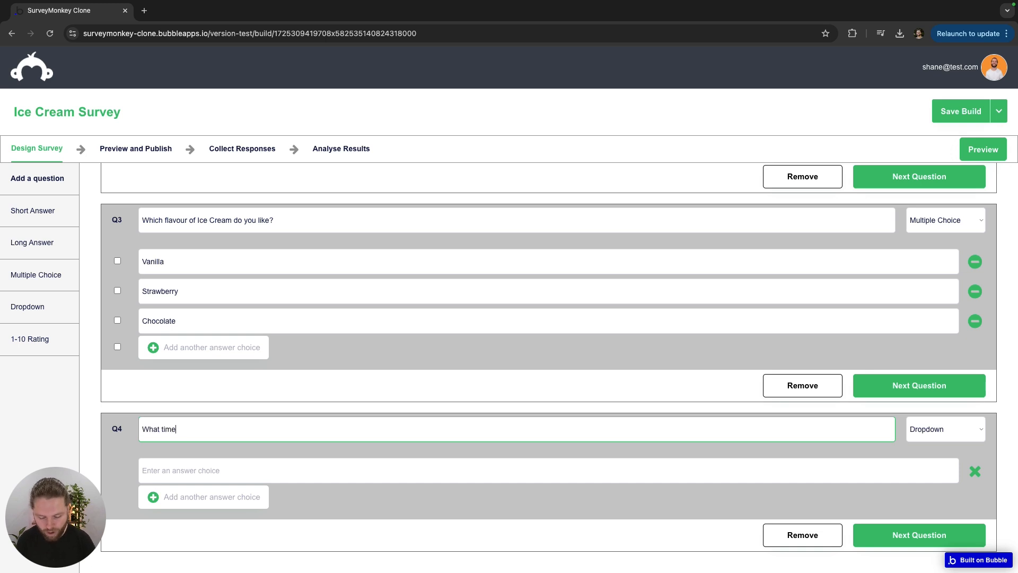
text( of day do you eat)
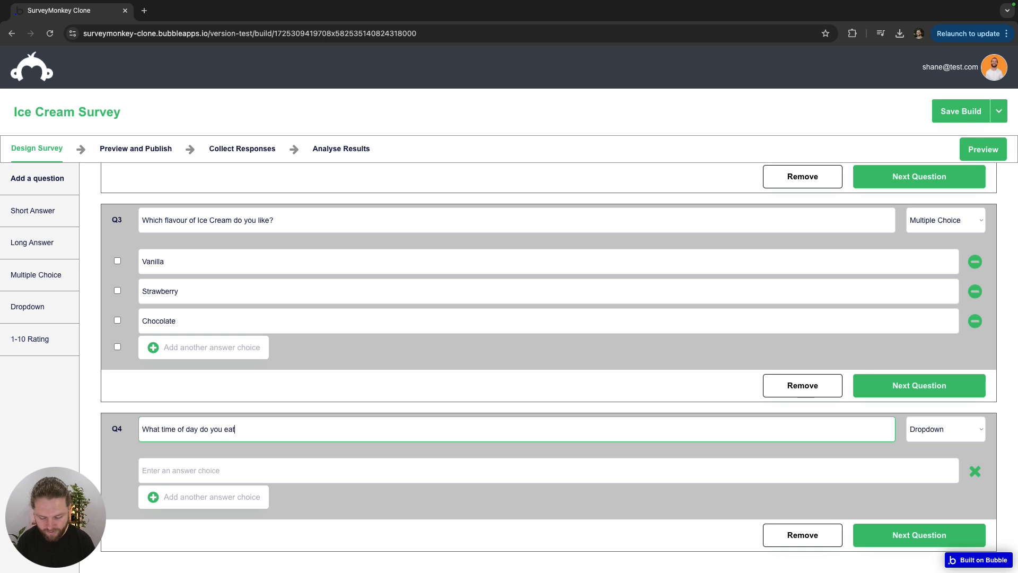
text( ice cream?)
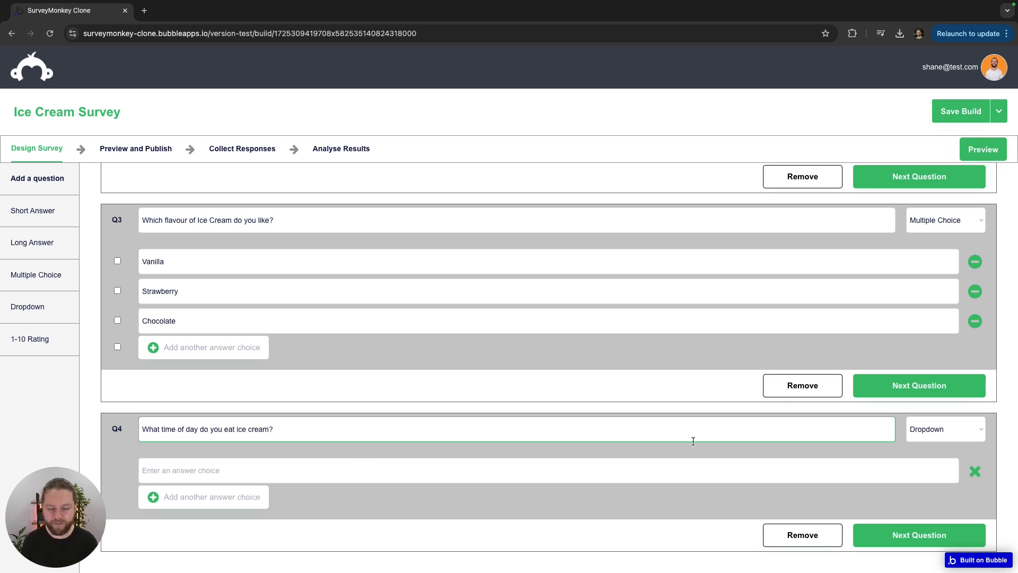
click(803, 452)
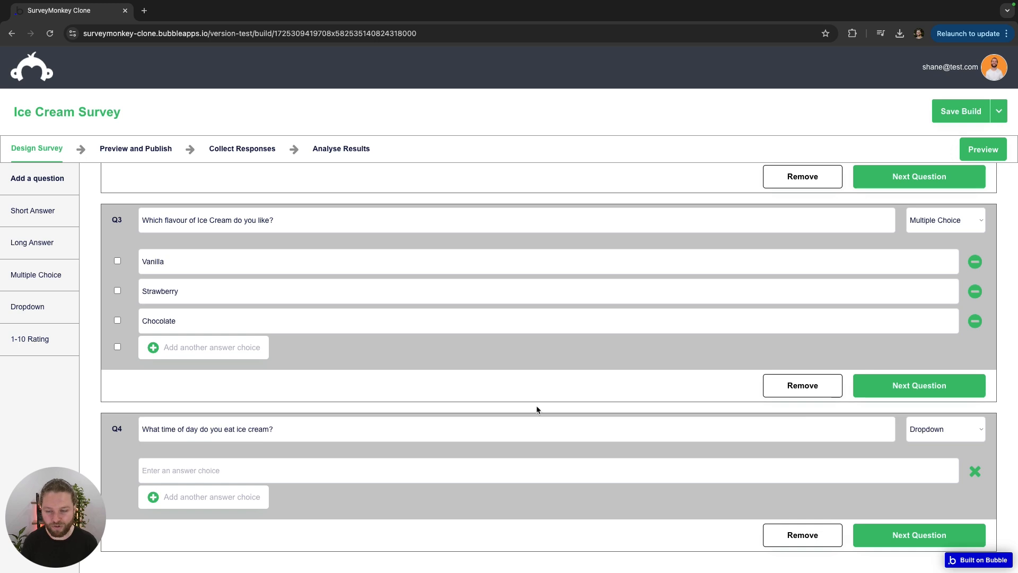
click(371, 460)
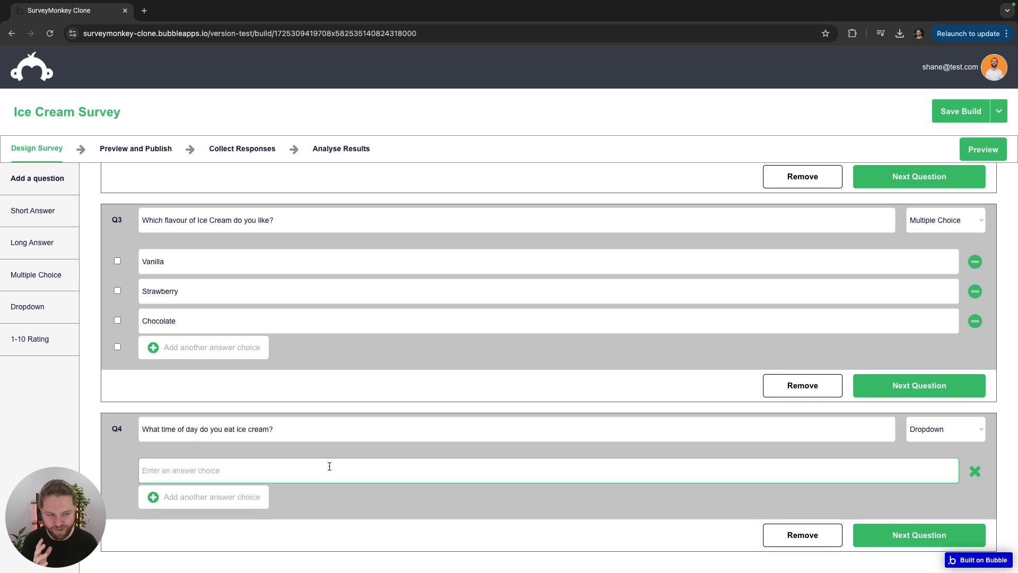
Step: Give question 4 the answer choices Morning, Afternoon and Evening
text(Morning)
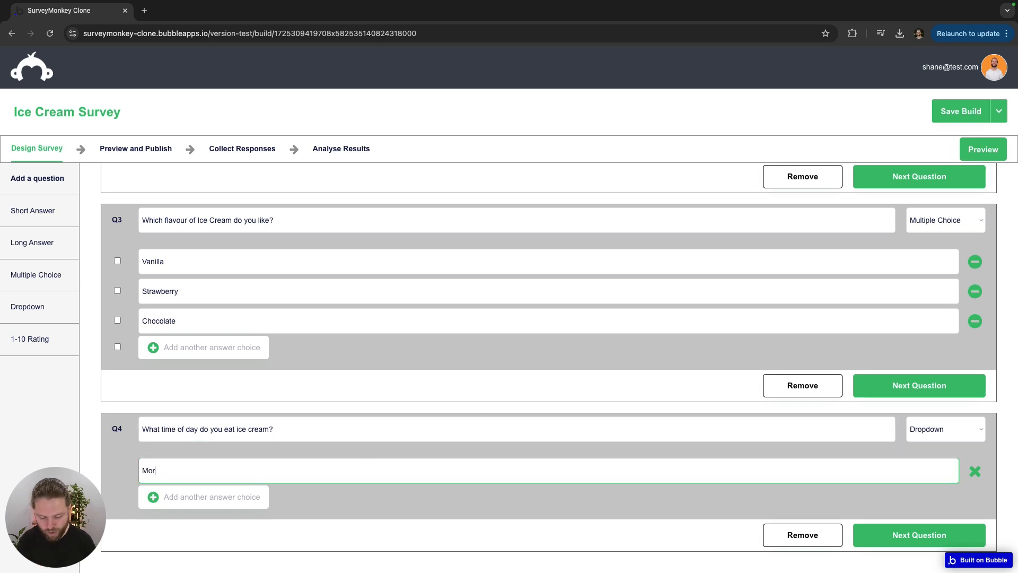
click(265, 498)
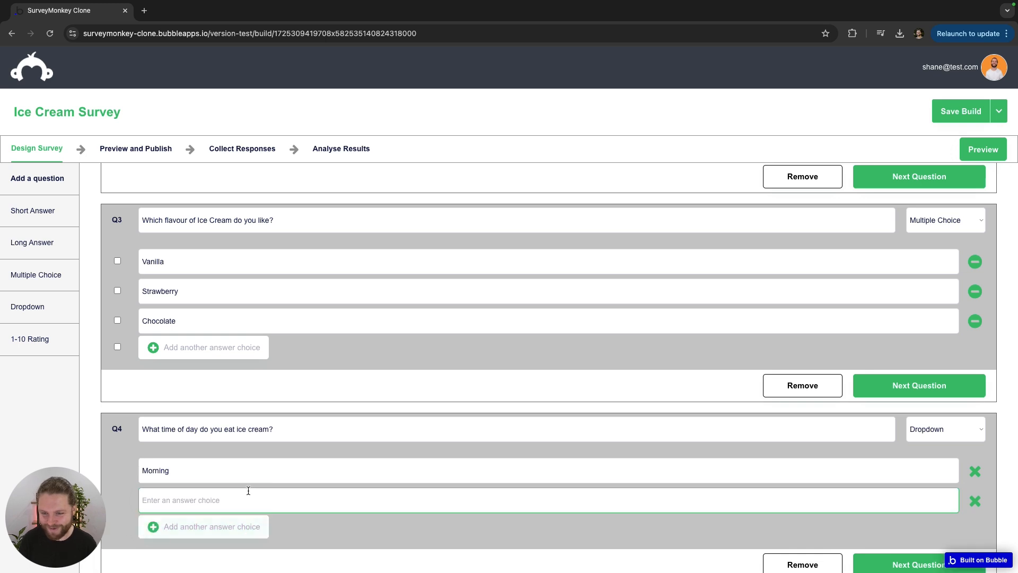
text(fter)
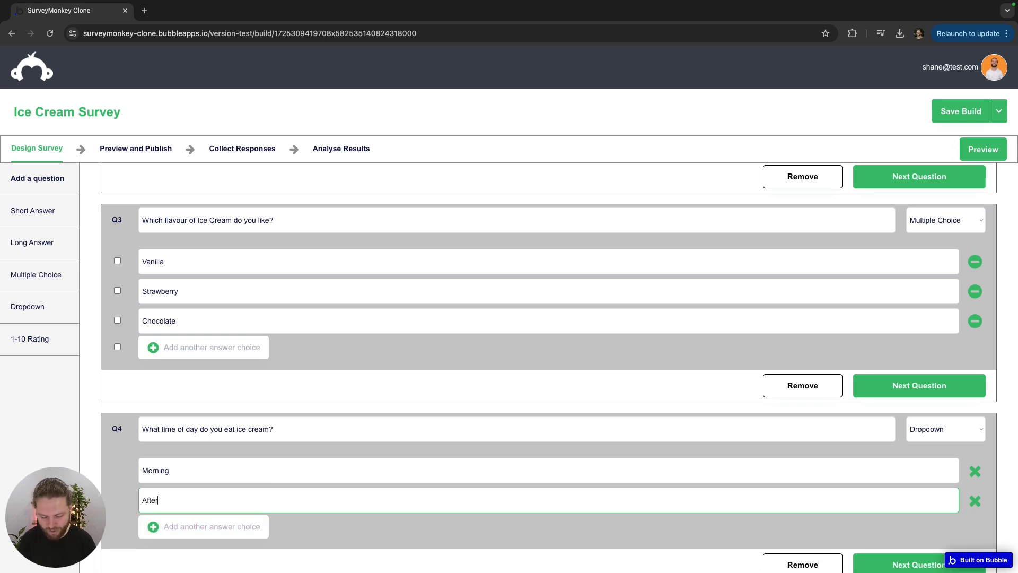
text(noon)
click(218, 535)
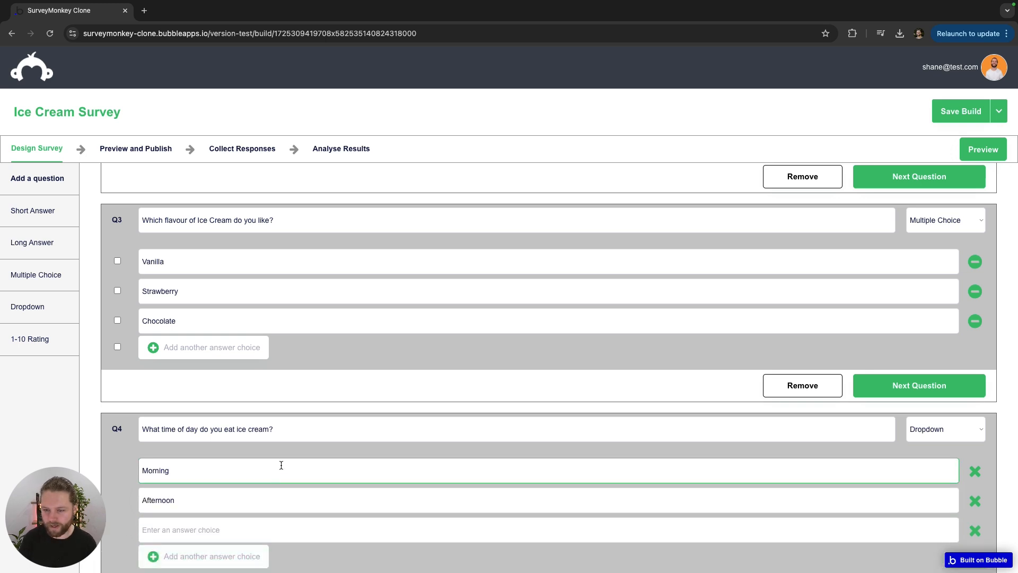
scroll(281, 463, down, 2)
text(Evening)
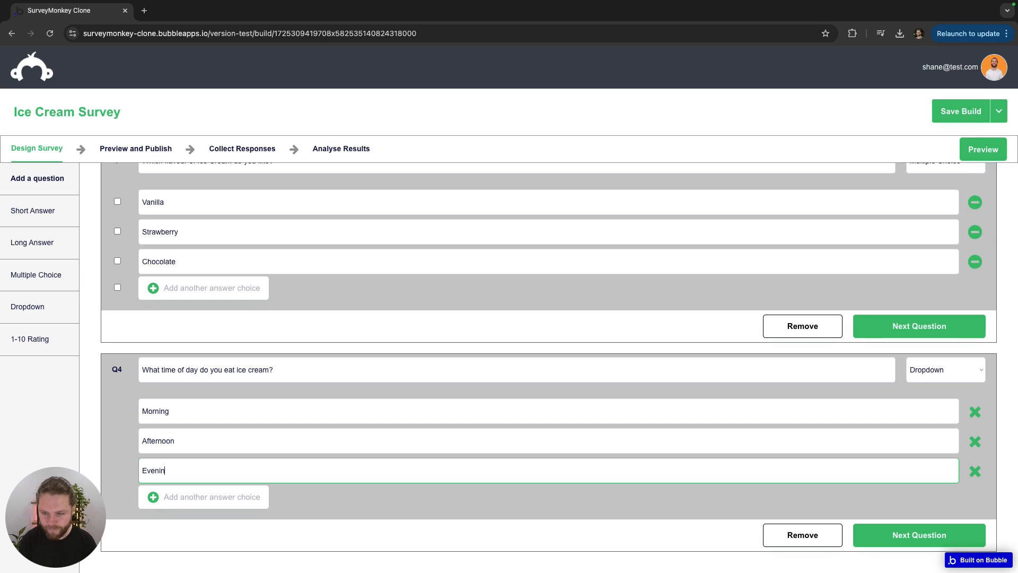
click(311, 508)
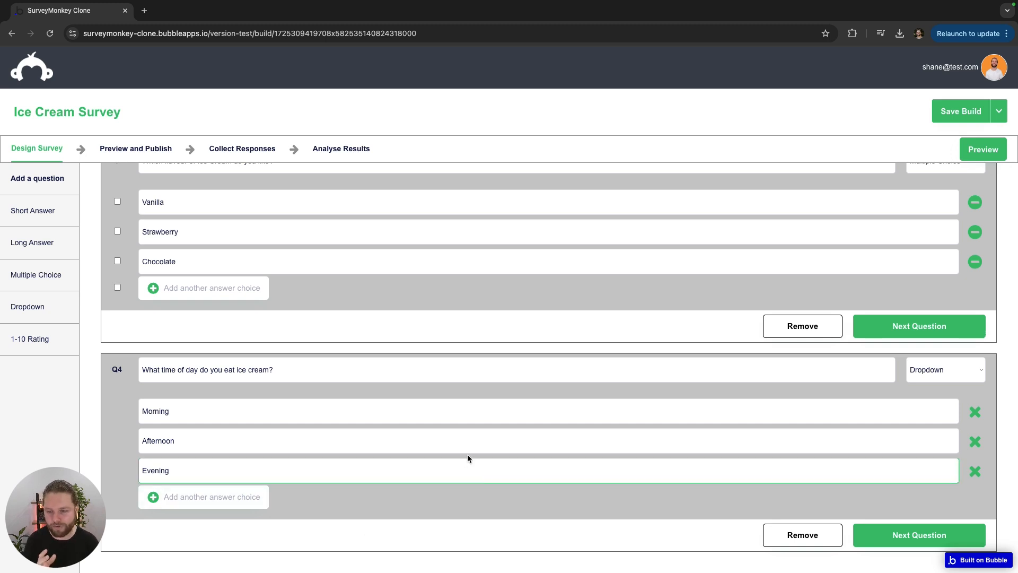
Step: Add a 1-10 Rating question 5 with the text "What do you rate Ice Cream?"
scroll(423, 430, up, 1)
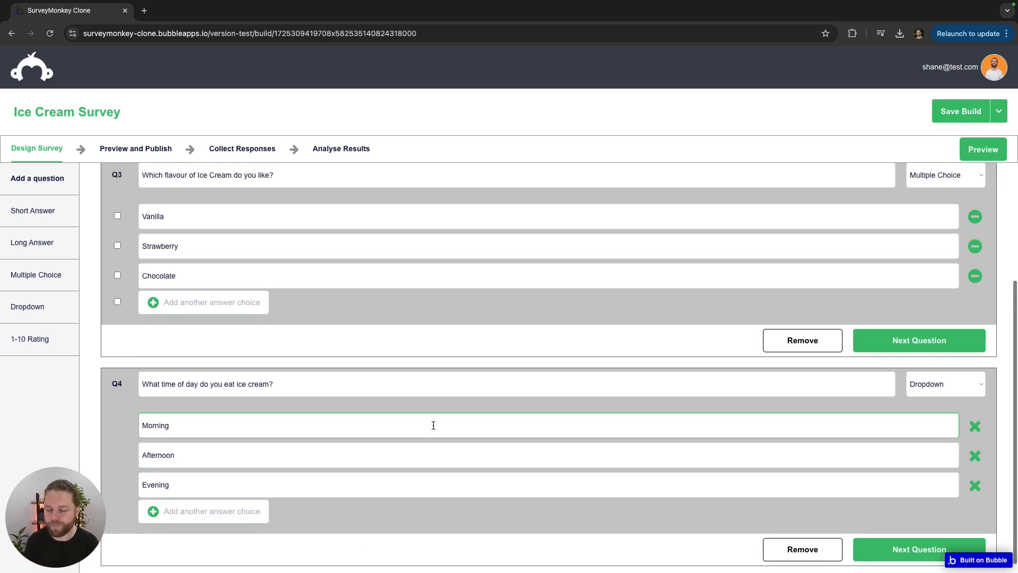
scroll(436, 426, down, 1)
click(48, 339)
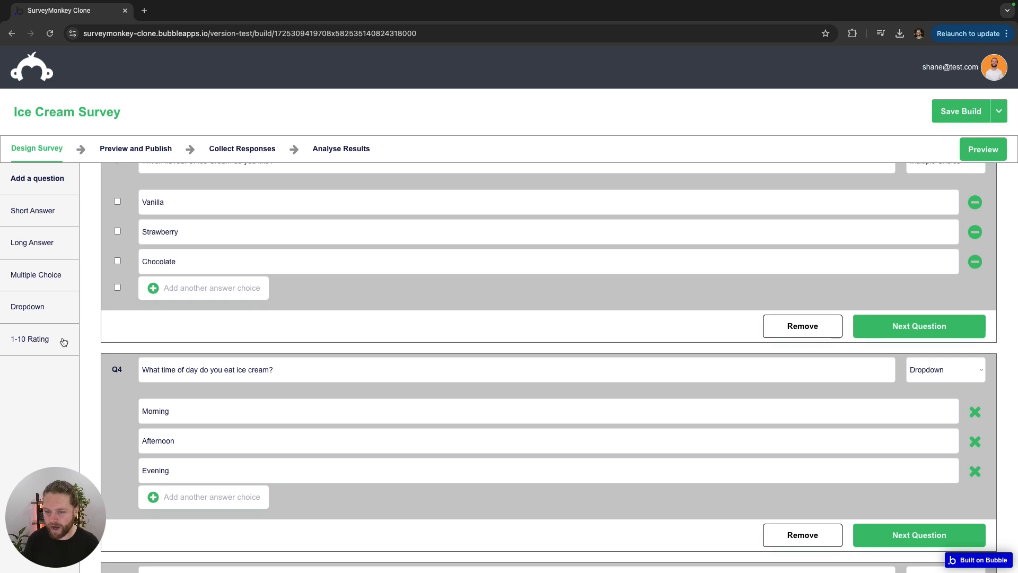
scroll(459, 327, down, 3)
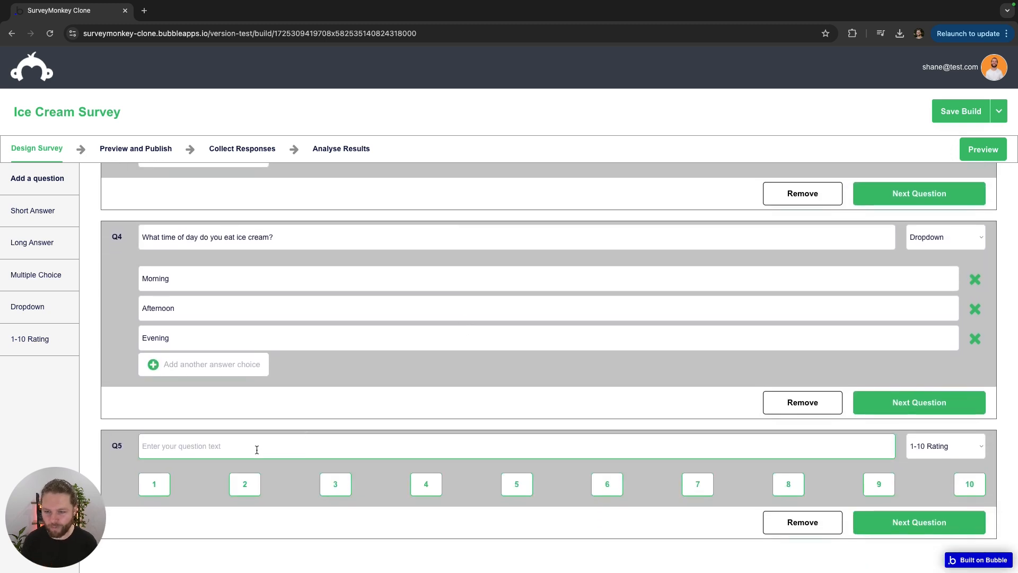
text(What do you rate Ice Cream?)
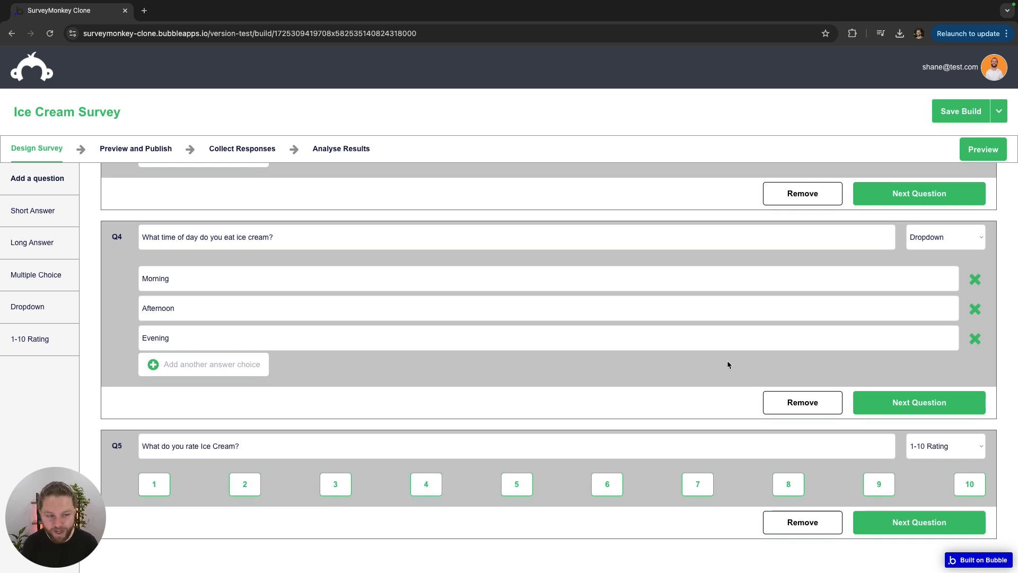
Step: Remove the Evening answer choice from question 4 and add Night Time in its place
scroll(955, 352, up, 2)
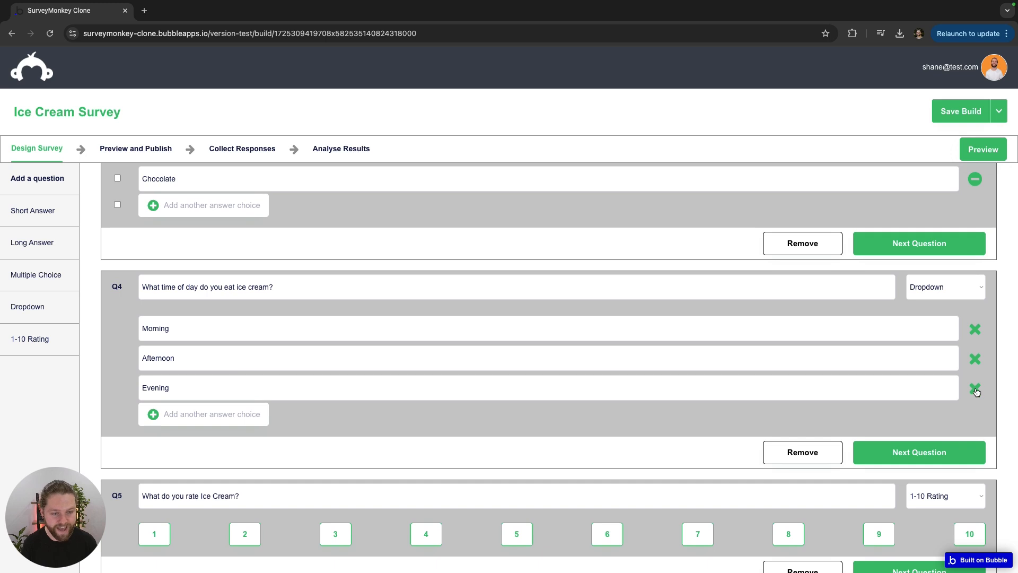
scroll(402, 436, up, 2)
click(277, 330)
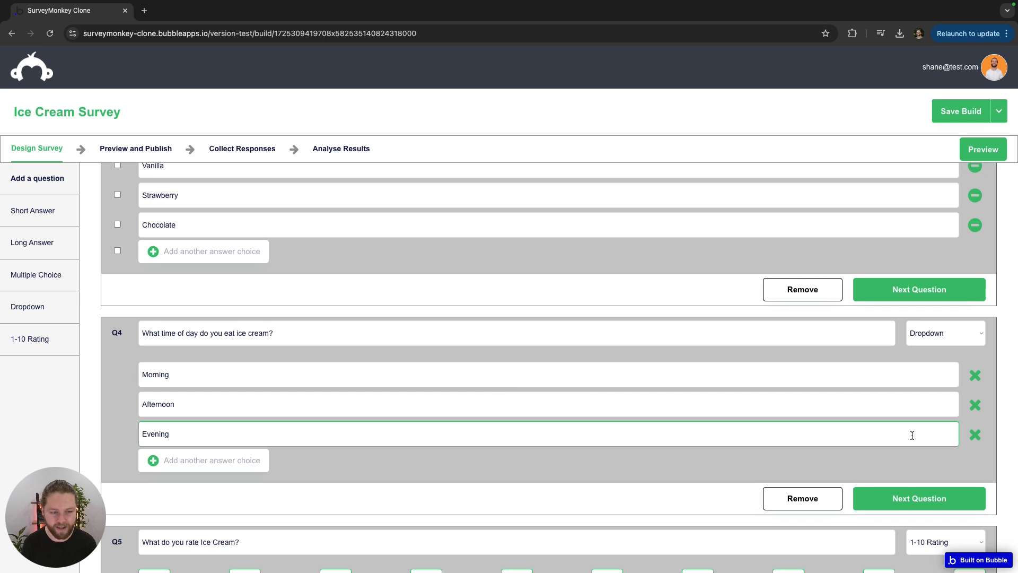
click(975, 435)
click(226, 420)
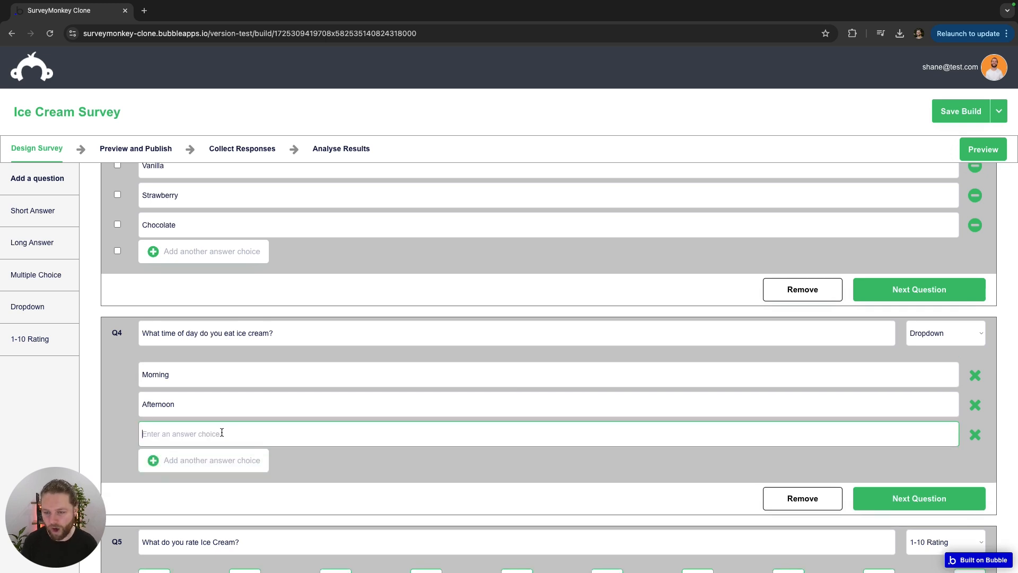
text(Night Time)
Step: Remove the Chocolate answer choice from question 3 and add Caramel in its place
scroll(338, 332, up, 2)
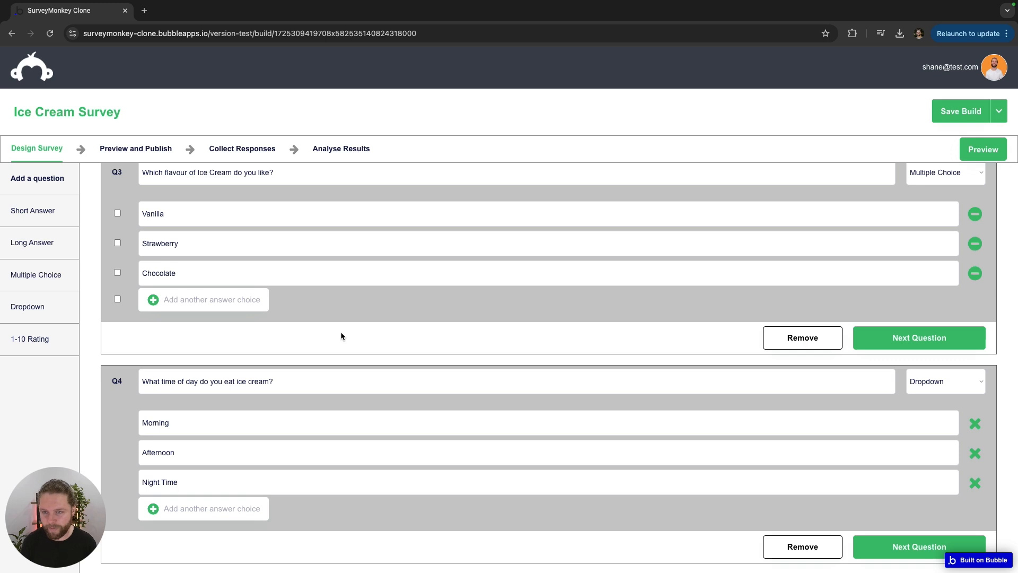
click(975, 273)
click(203, 272)
text(C)
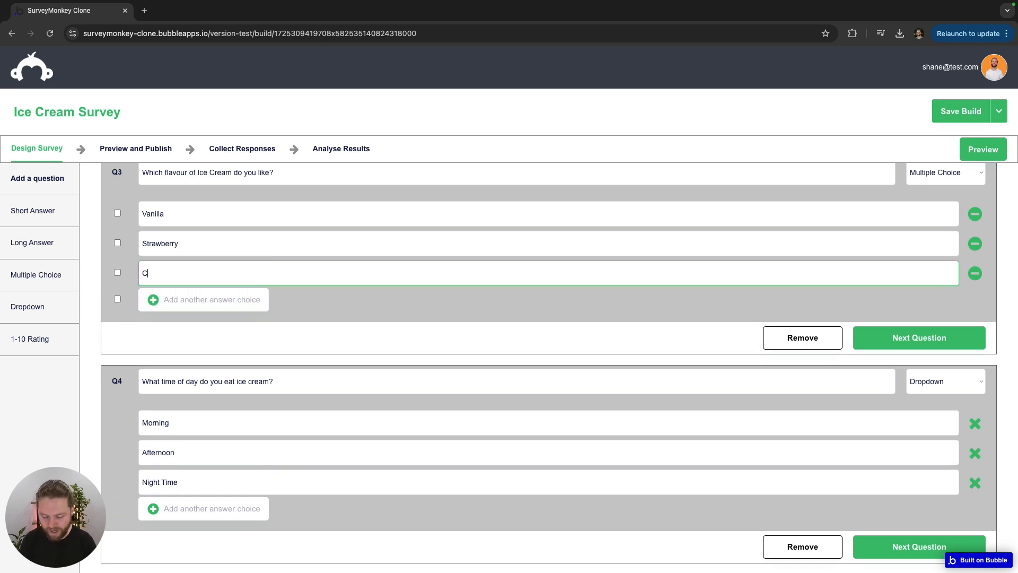
text(aramel)
click(304, 294)
Step: Preview the survey and submit "It's Awesome" as the answer to question 1
scroll(416, 296, down, 3)
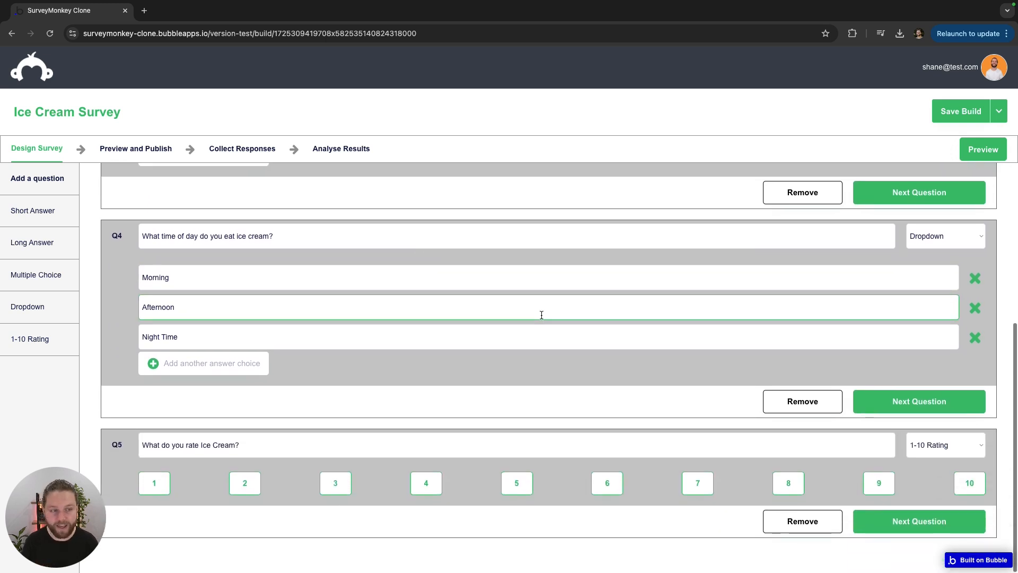
scroll(541, 316, up, 10)
scroll(542, 318, up, 2)
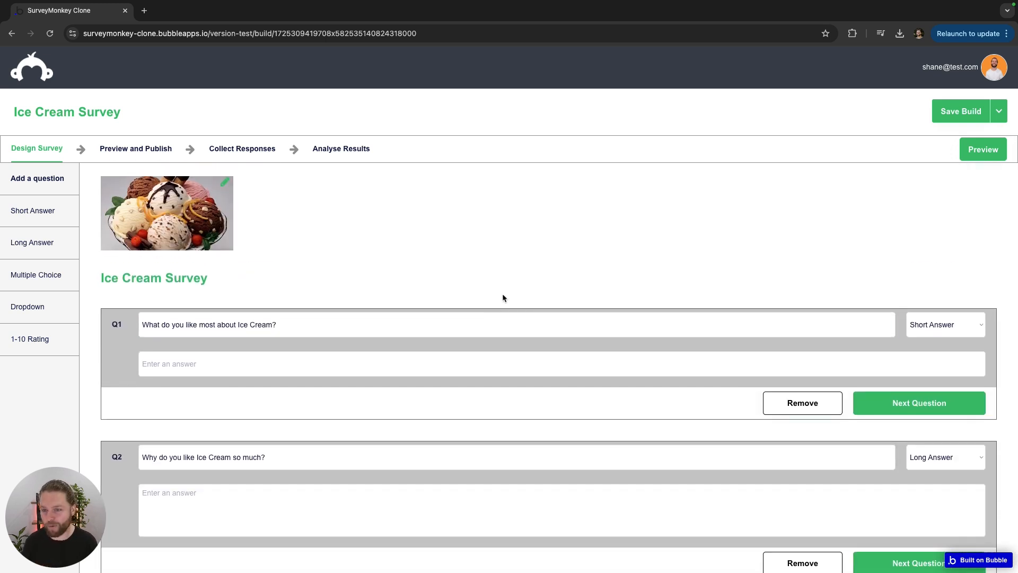
scroll(474, 287, down, 12)
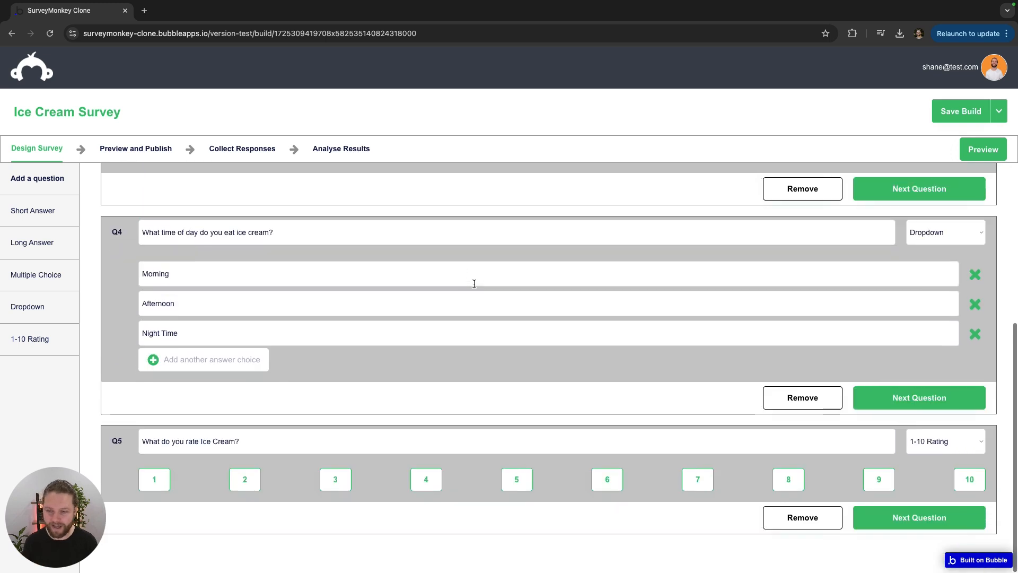
scroll(475, 284, up, 12)
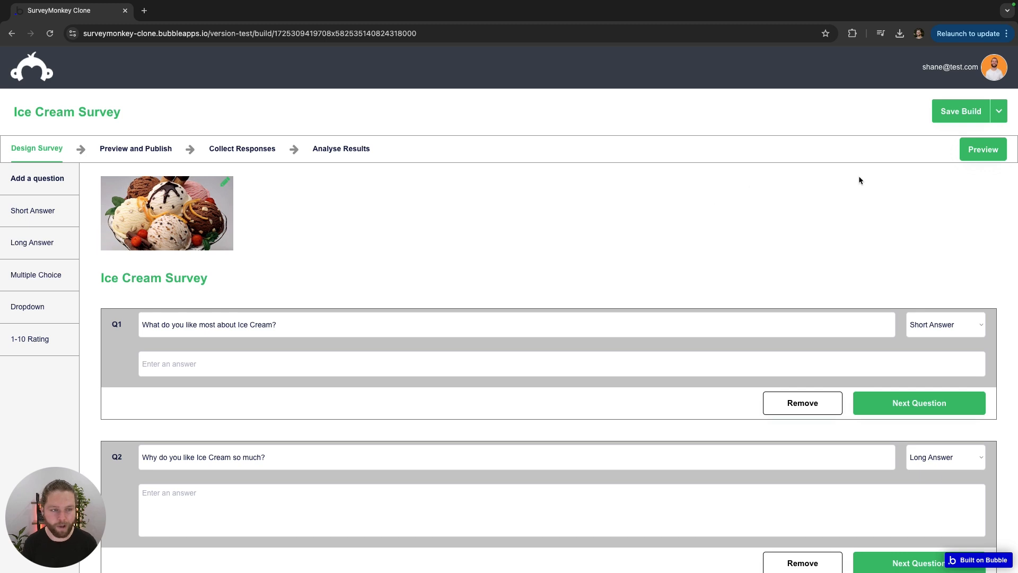
click(983, 153)
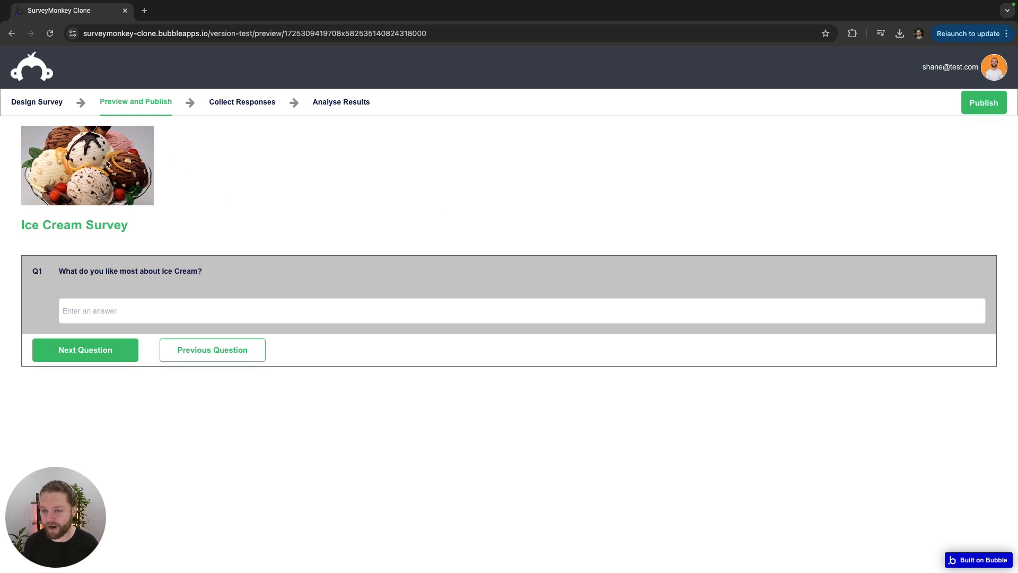
click(183, 308)
text(It's Awesome)
click(105, 350)
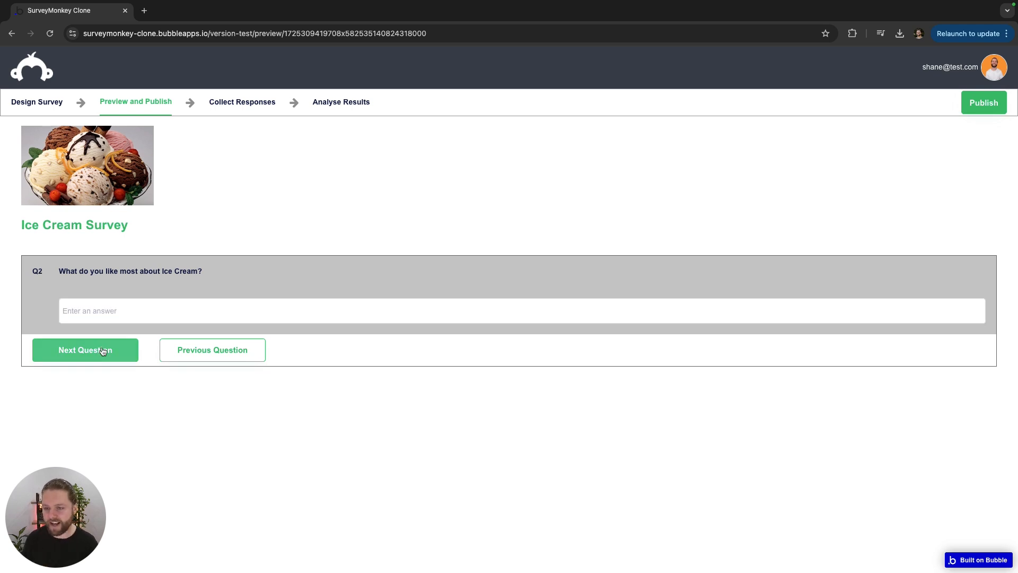
Step: Skip question 2 in the preview and answer question 3 with Vanilla and Strawberry
click(199, 300)
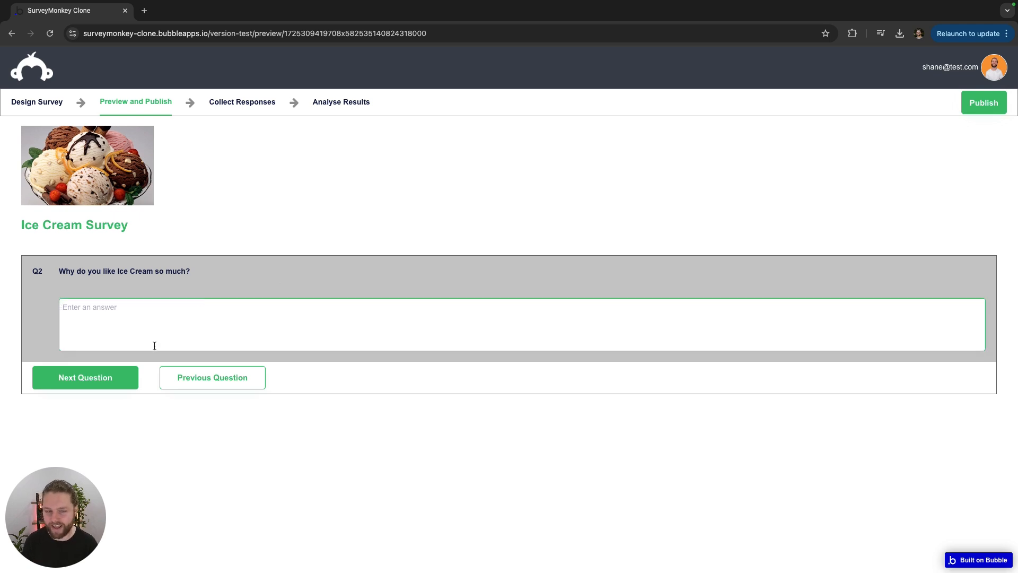
click(120, 376)
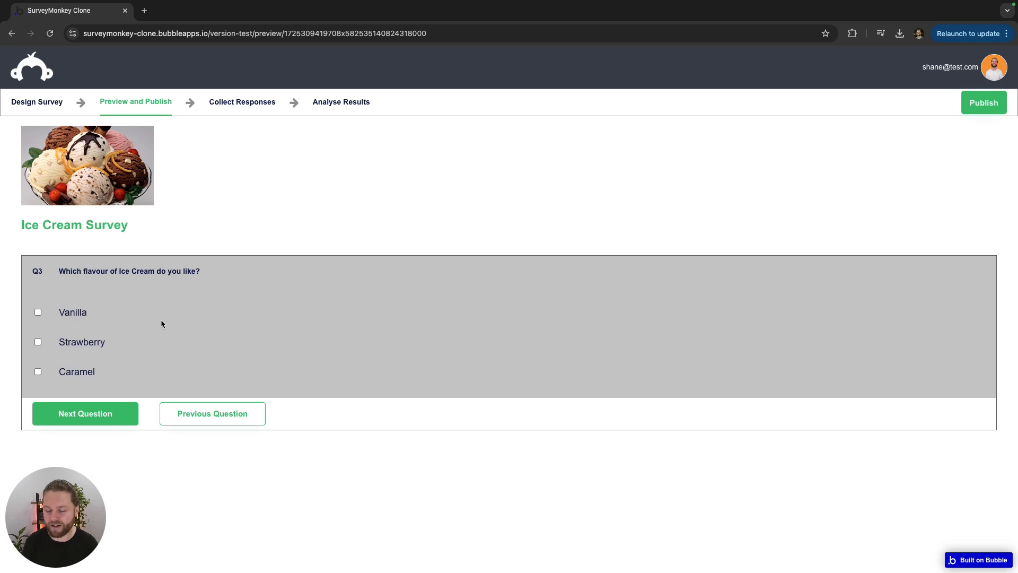
click(38, 312)
click(38, 342)
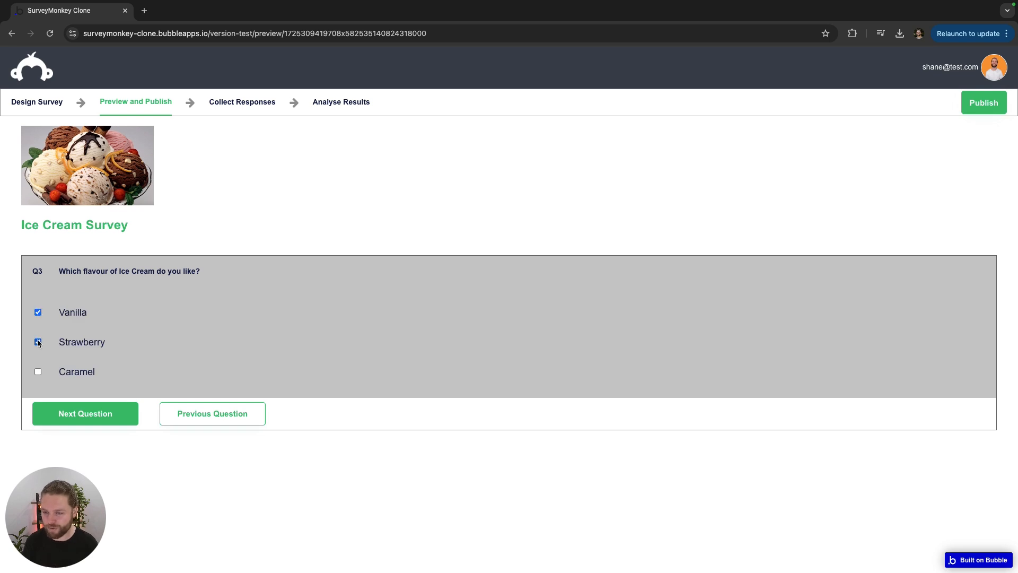
click(115, 416)
Step: Answer question 4 in the preview with Afternoon and rate ice cream 6 in question 5
click(126, 308)
click(88, 349)
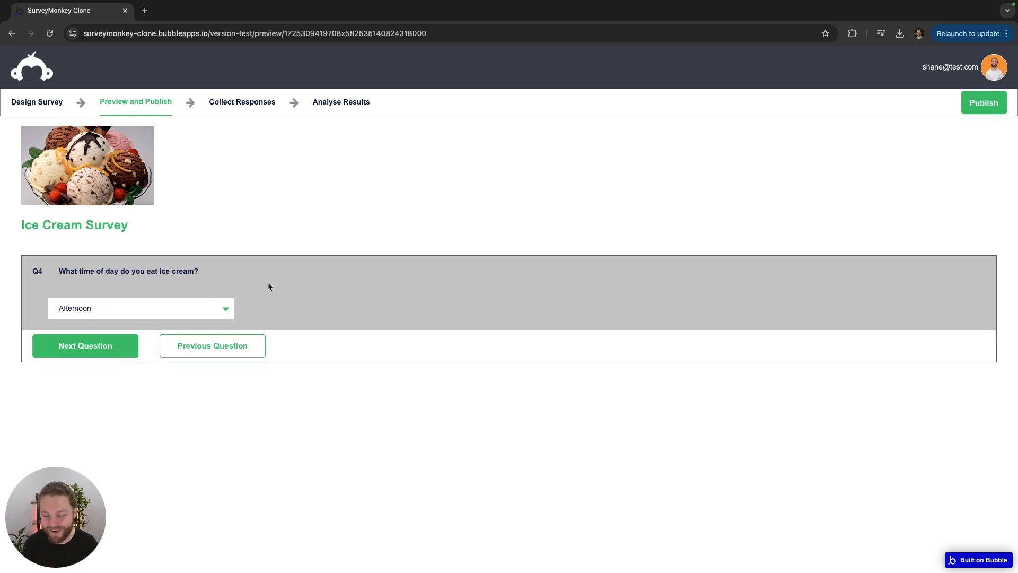
click(101, 345)
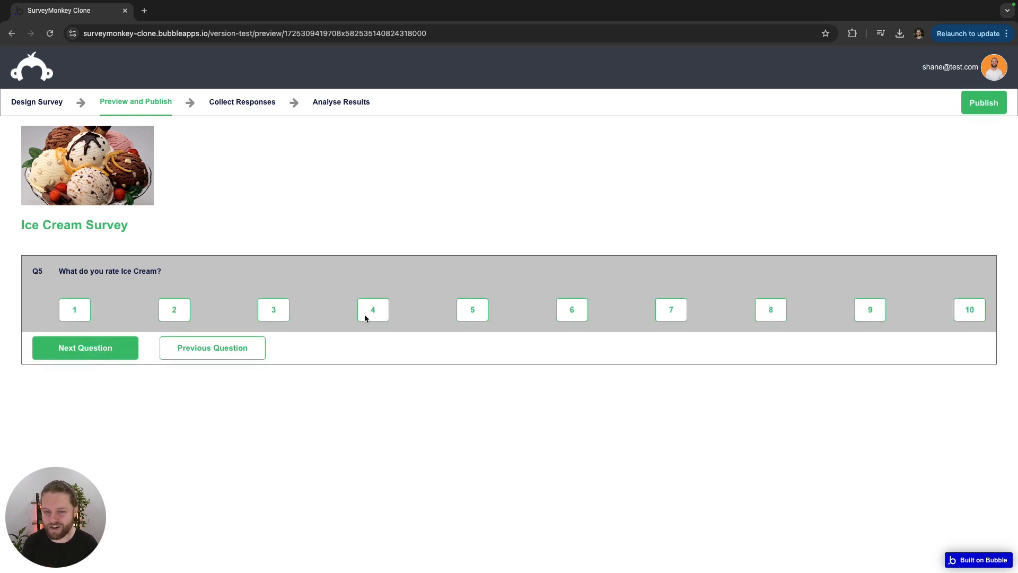
click(575, 315)
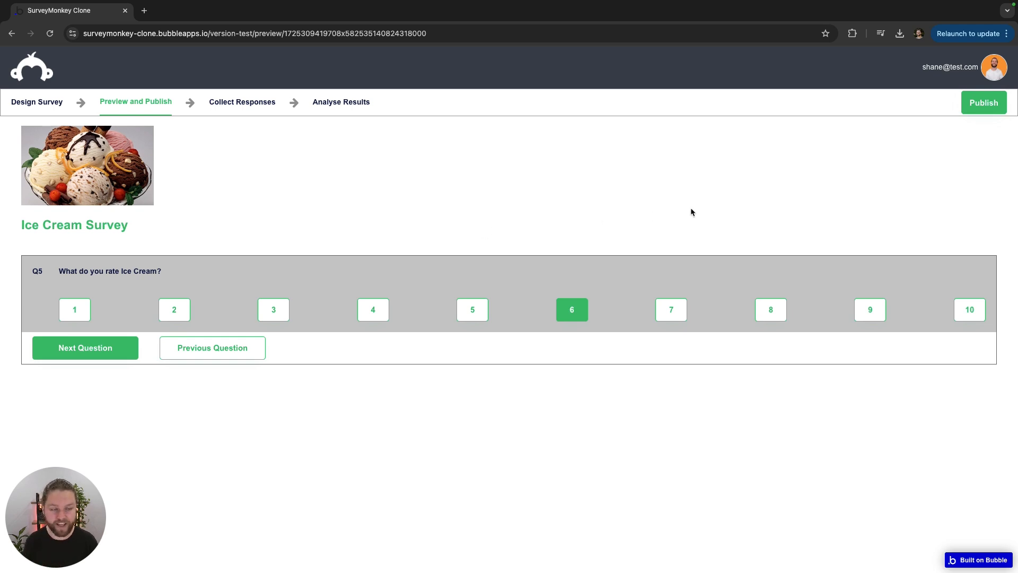
Step: Publish the survey under the slug Ice-Cream-Survey
click(984, 104)
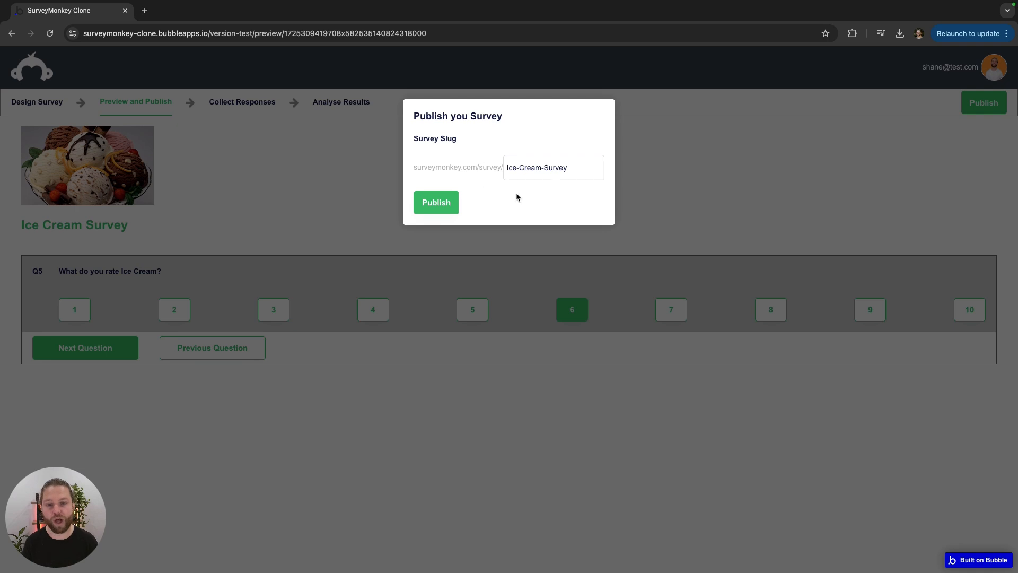
click(568, 168)
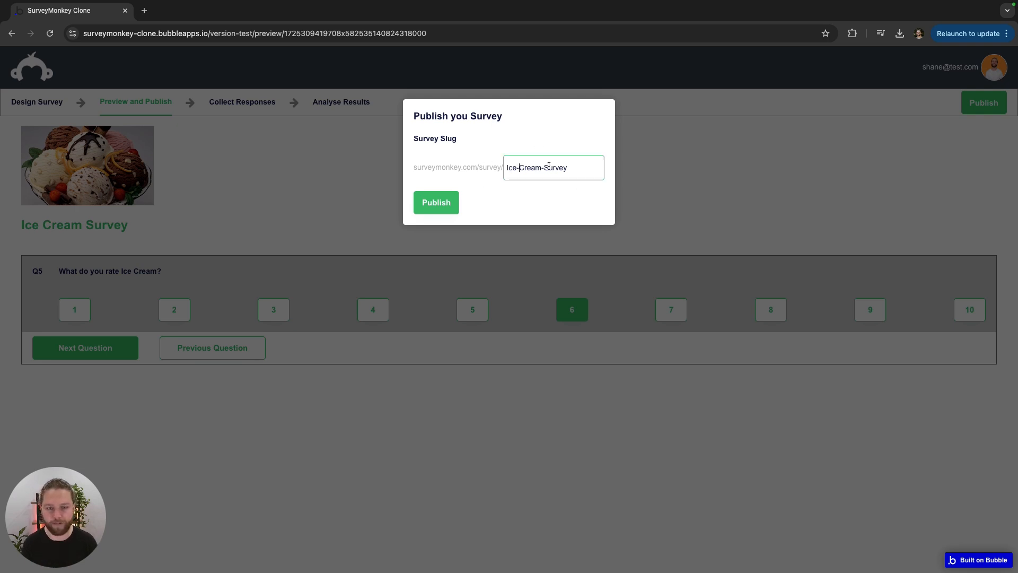
click(457, 199)
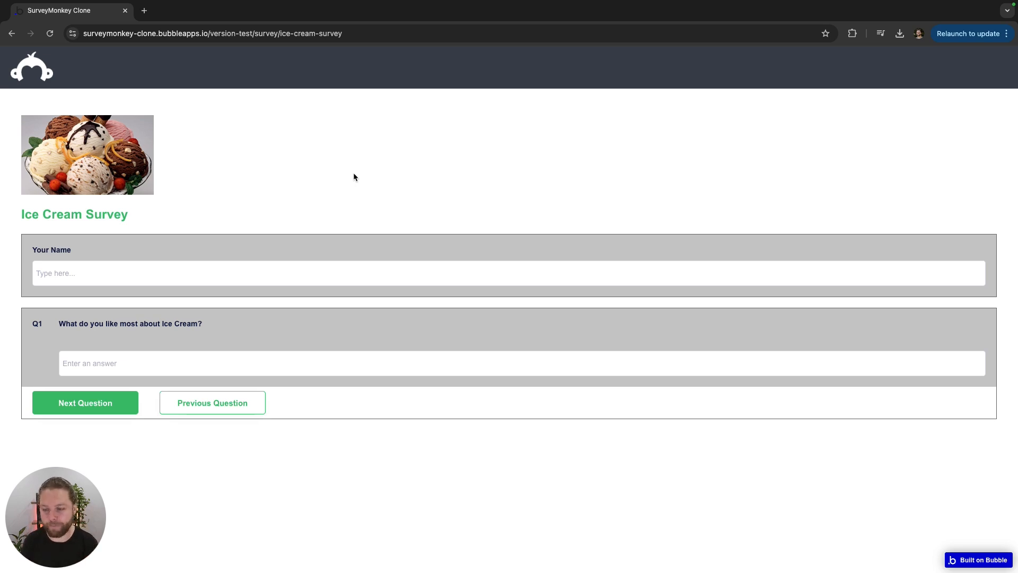
Step: In the published survey, enter "Ice Cream Lover" as the respondent name and submit "It's cold" for question 1
click(195, 278)
text(In)
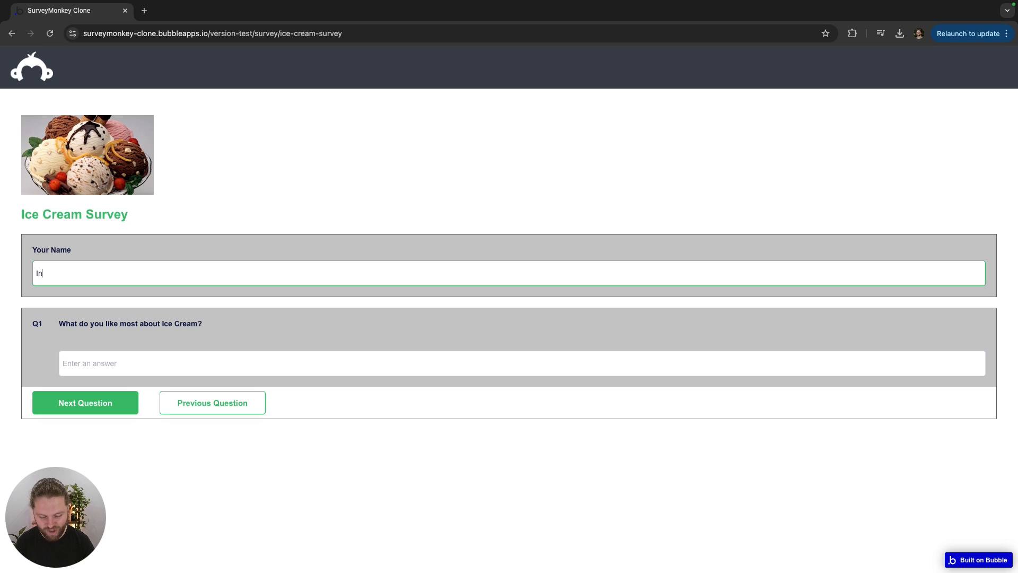
text(e Cream Lover)
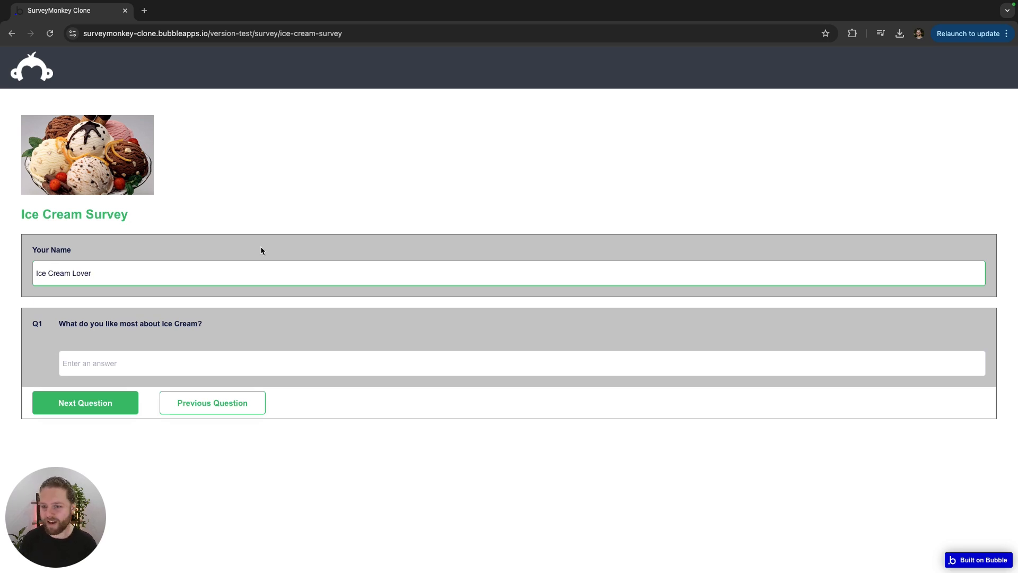
click(142, 354)
text(It's cold)
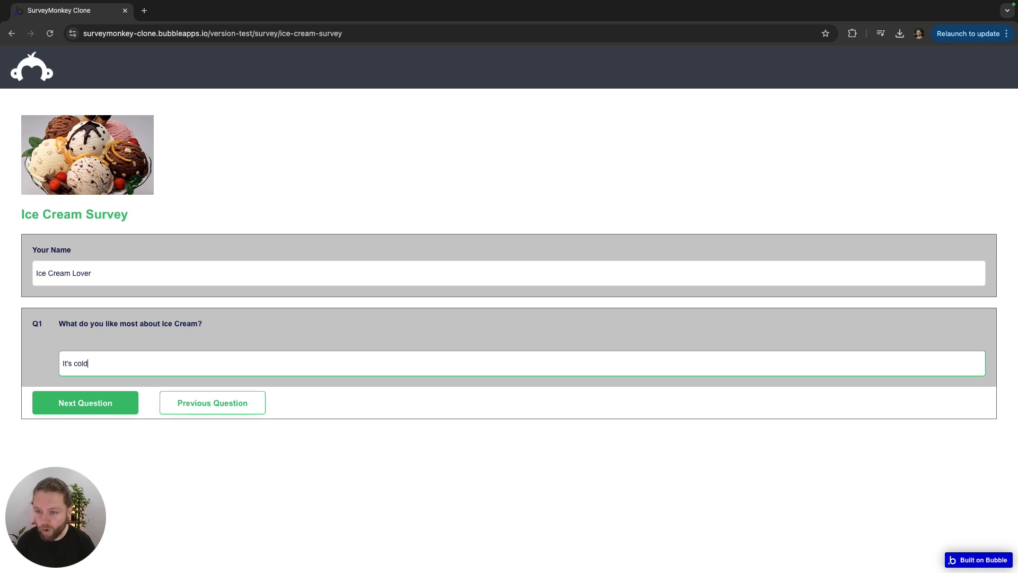
click(113, 405)
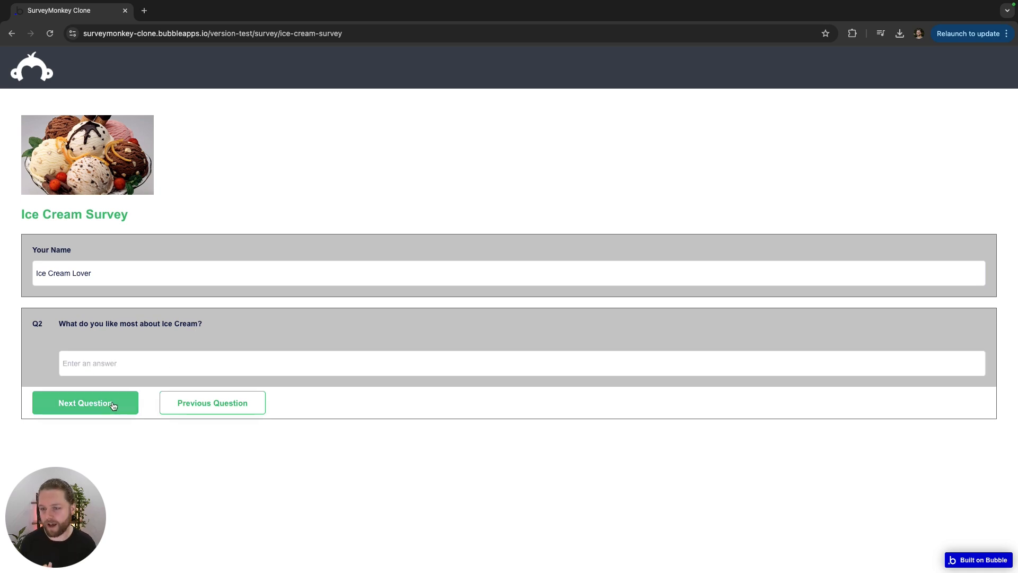
Step: Answer question 2 with "It's tasty" and continue to the following question
text(I)
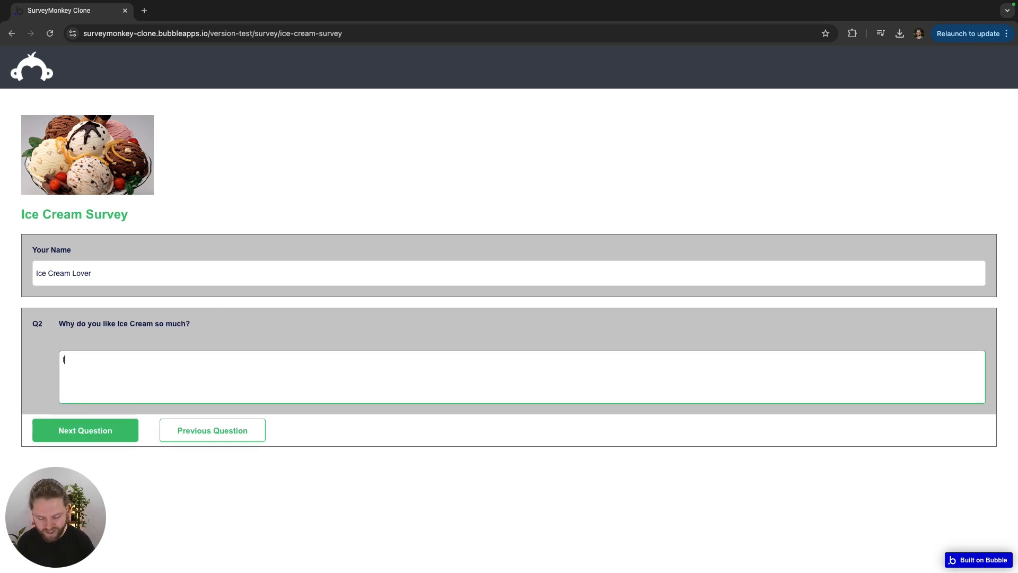
text(t's tasty)
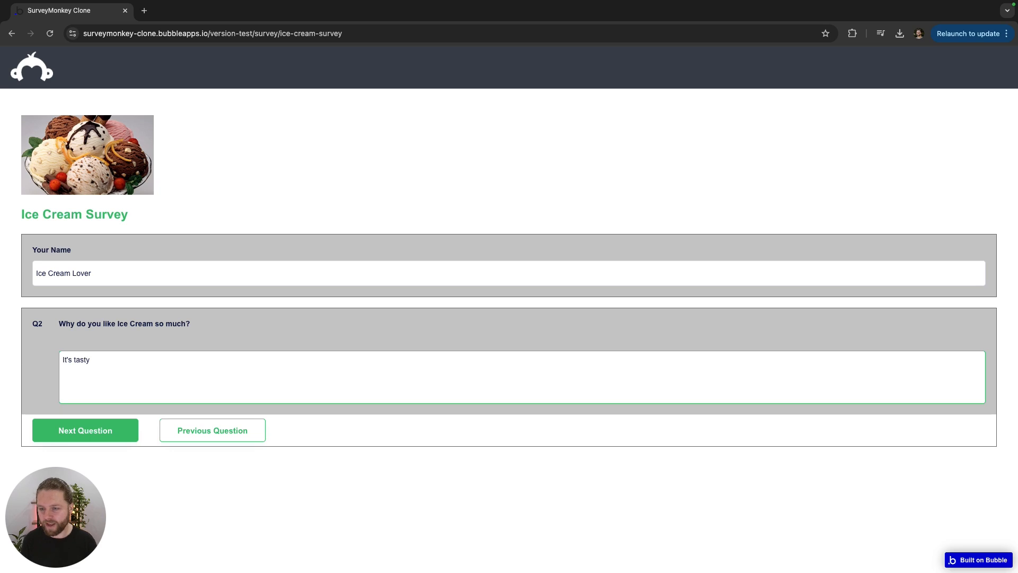
click(115, 425)
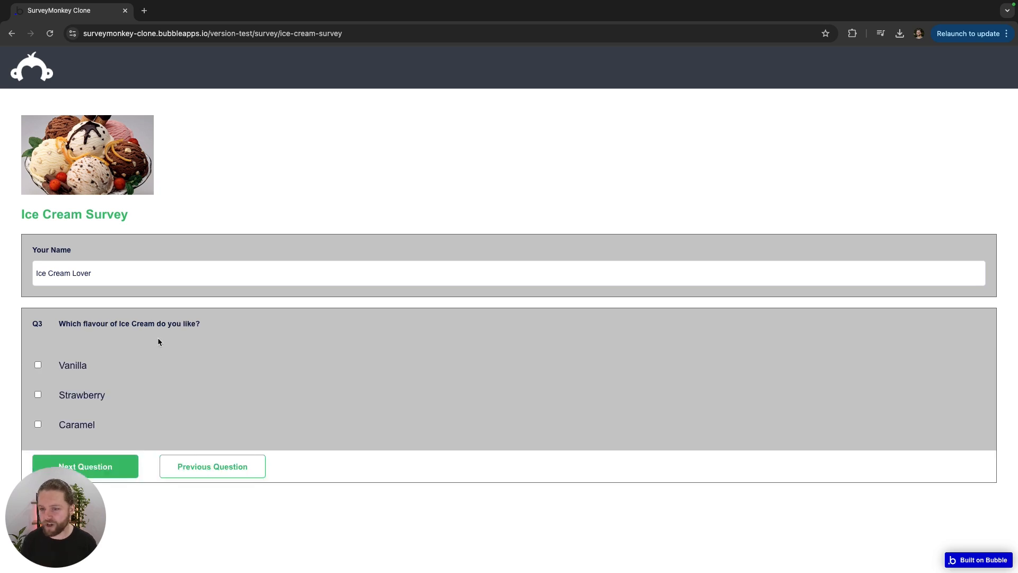
Step: Select Vanilla, Strawberry and Caramel for question 3 and continue to question 4
click(38, 364)
click(38, 394)
click(39, 424)
click(136, 466)
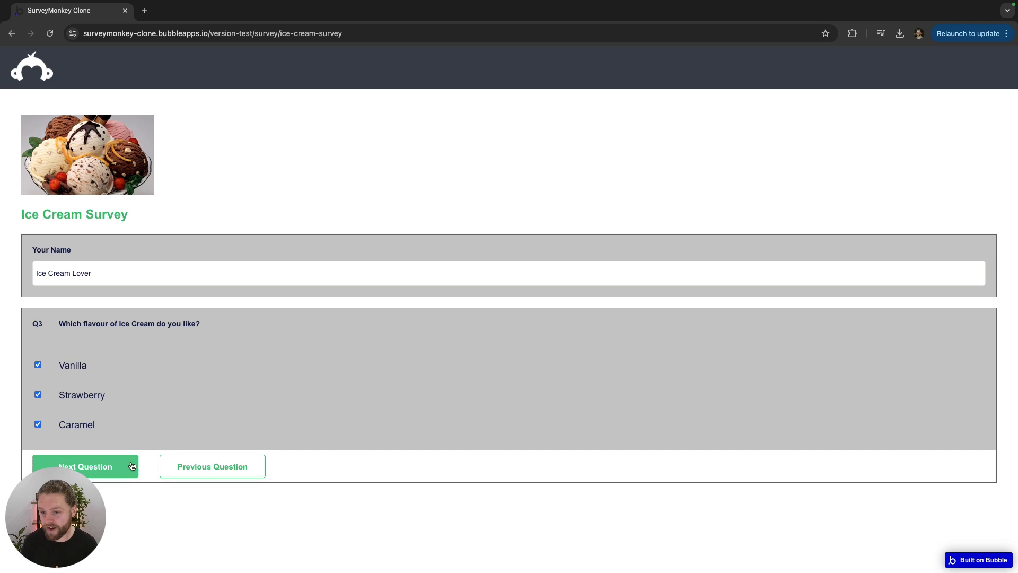
Step: Answer question 4 with Night Time and continue to question 5
click(160, 363)
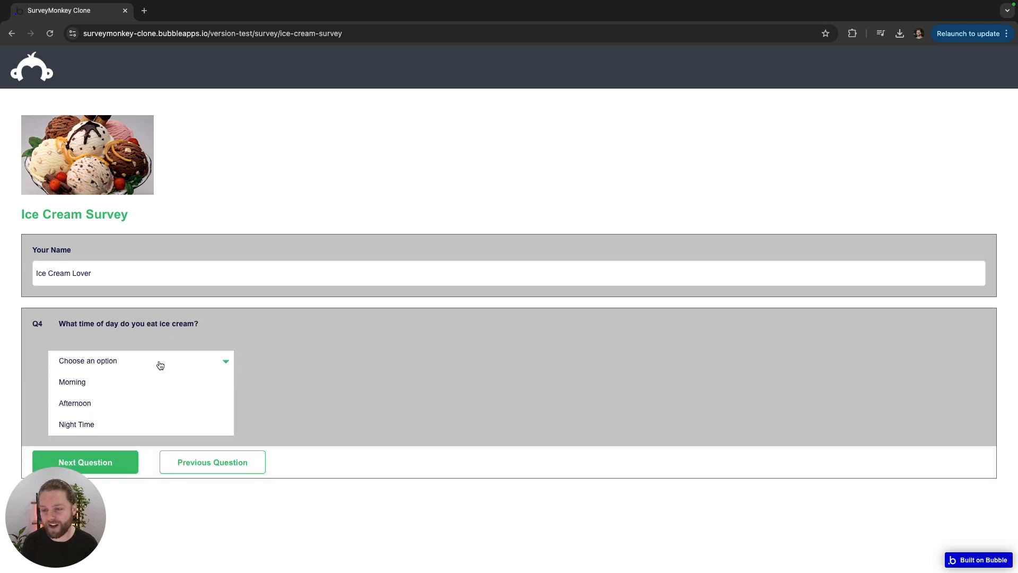
click(119, 424)
click(129, 407)
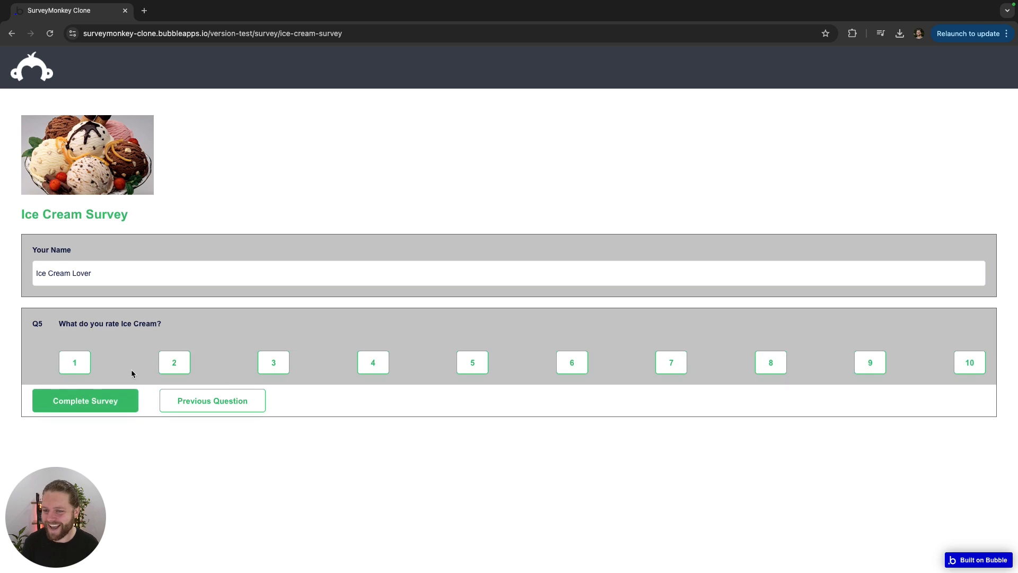
Step: Rate ice cream 10 in question 5, complete the survey and submit the response
click(965, 367)
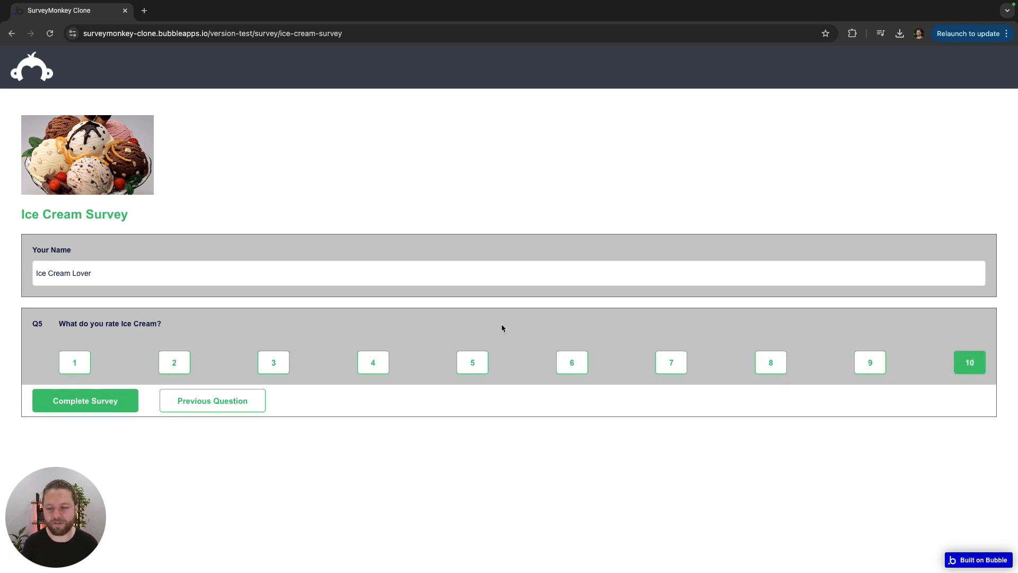
click(109, 400)
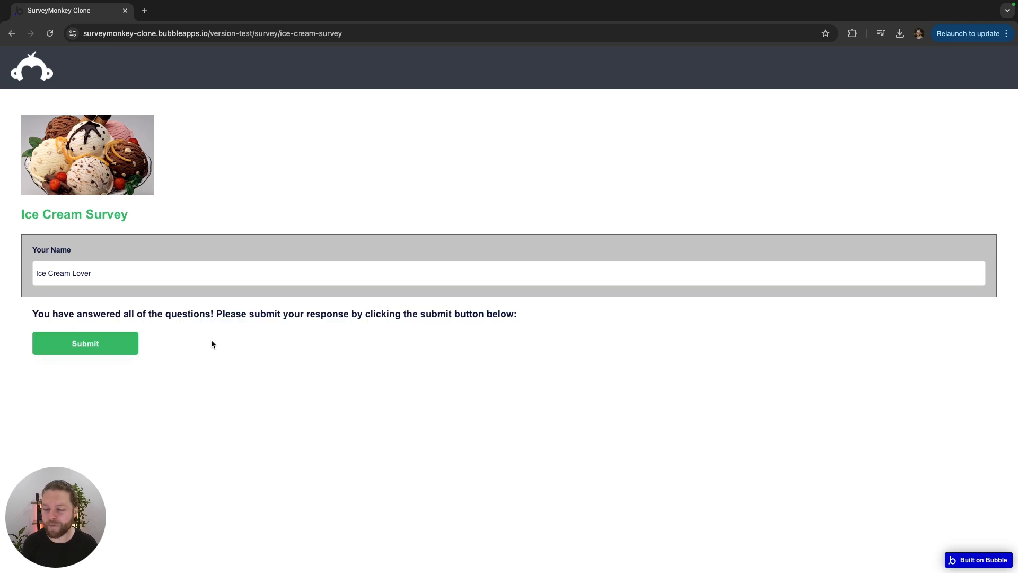
click(109, 343)
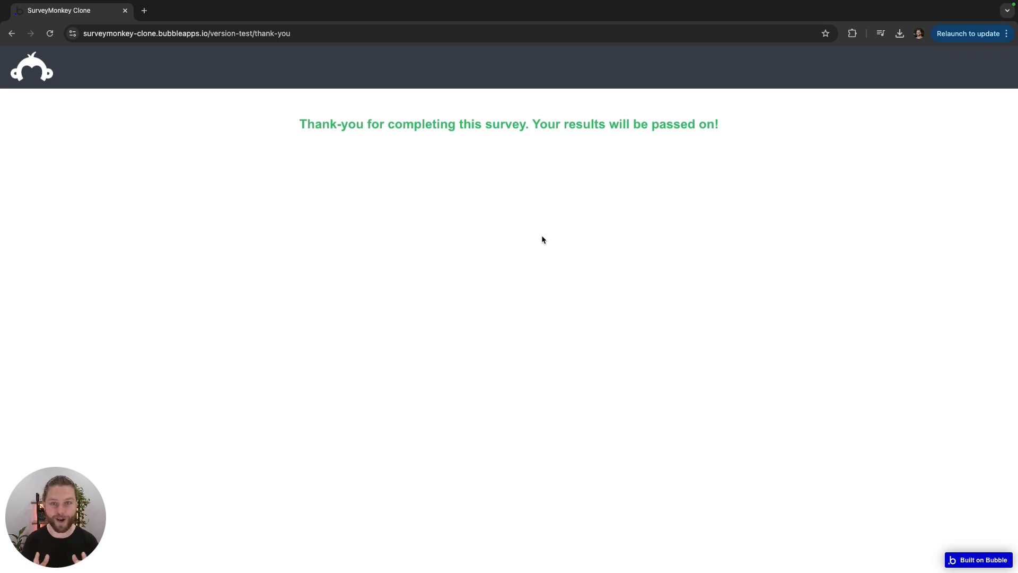
Step: Return to the survey's collection page, open its results analysis and examine the answers and respondent name for each question
key(ctrl+Left)
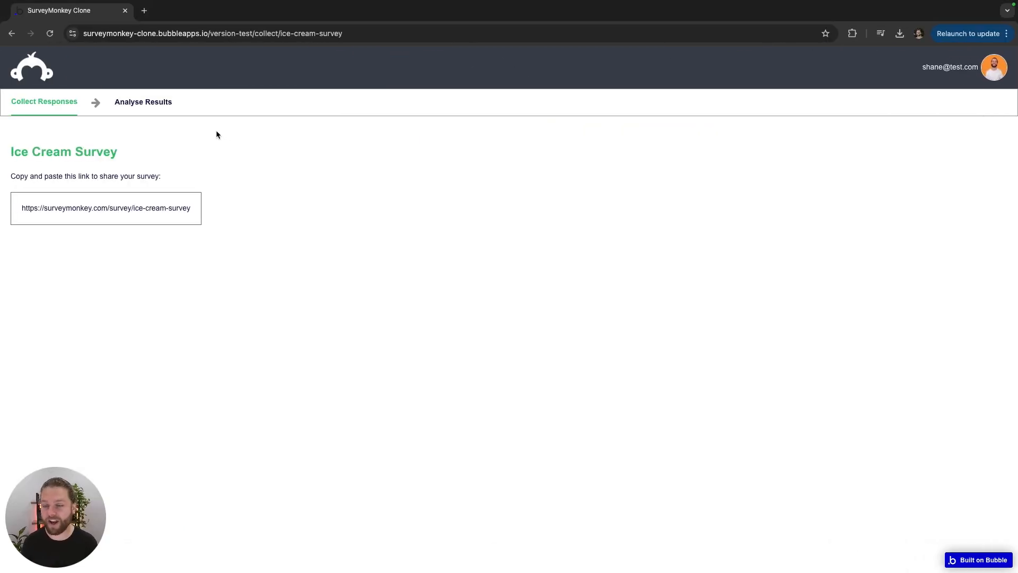
click(153, 106)
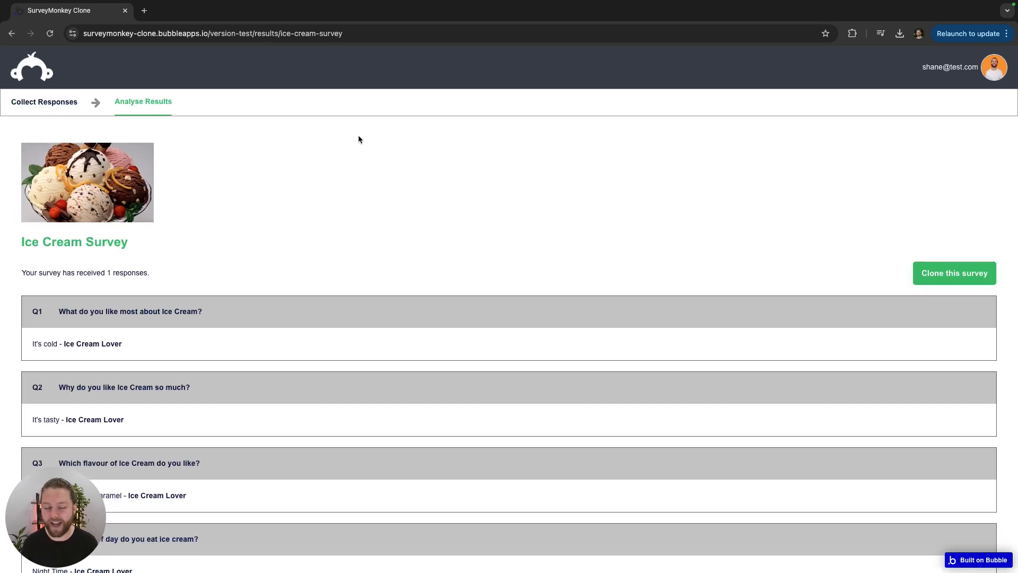
scroll(228, 265, down, 3)
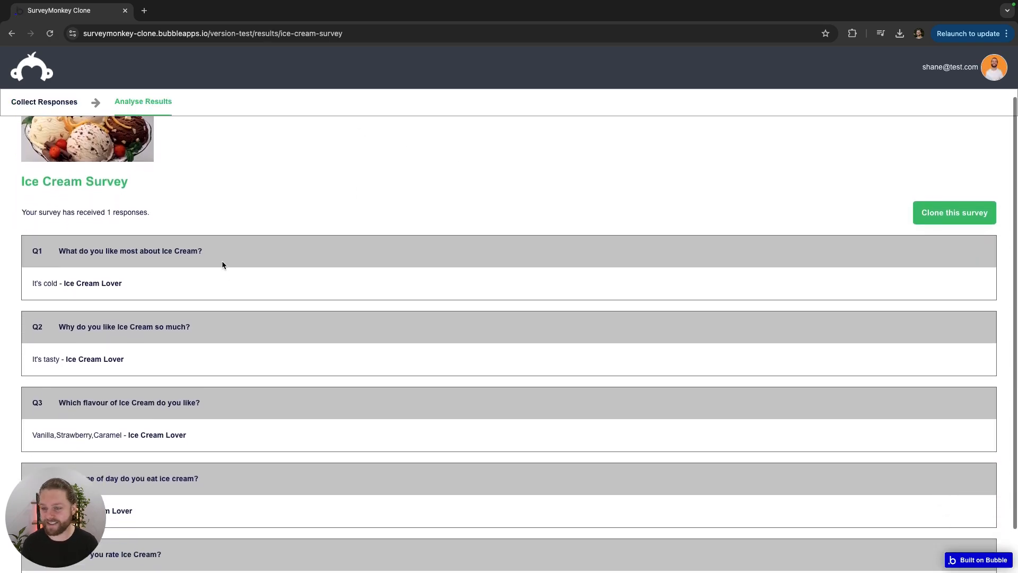
scroll(153, 236, down, 1)
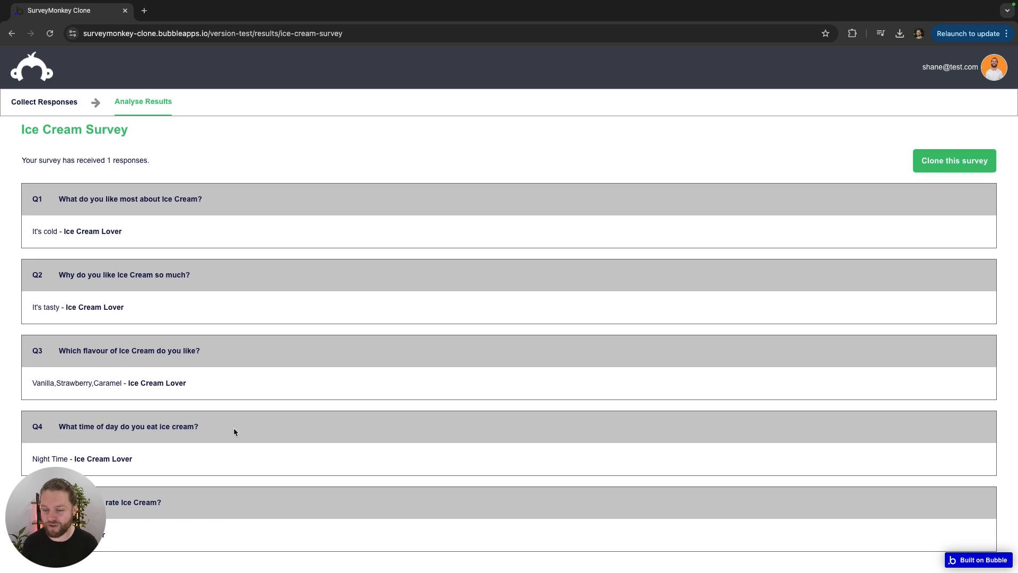
scroll(244, 355, up, 2)
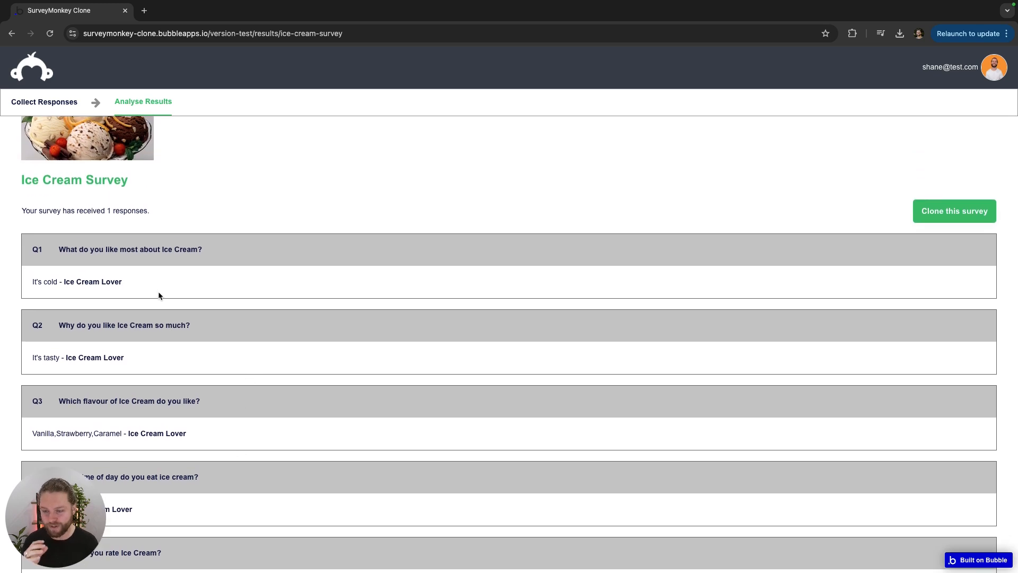
scroll(194, 348, down, 2)
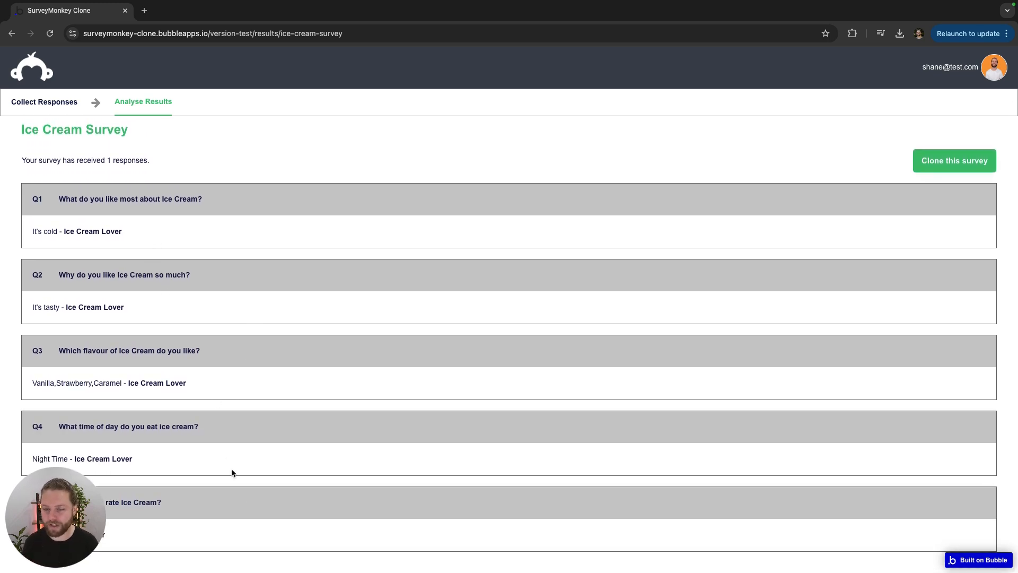
drag(104, 232, 63, 232)
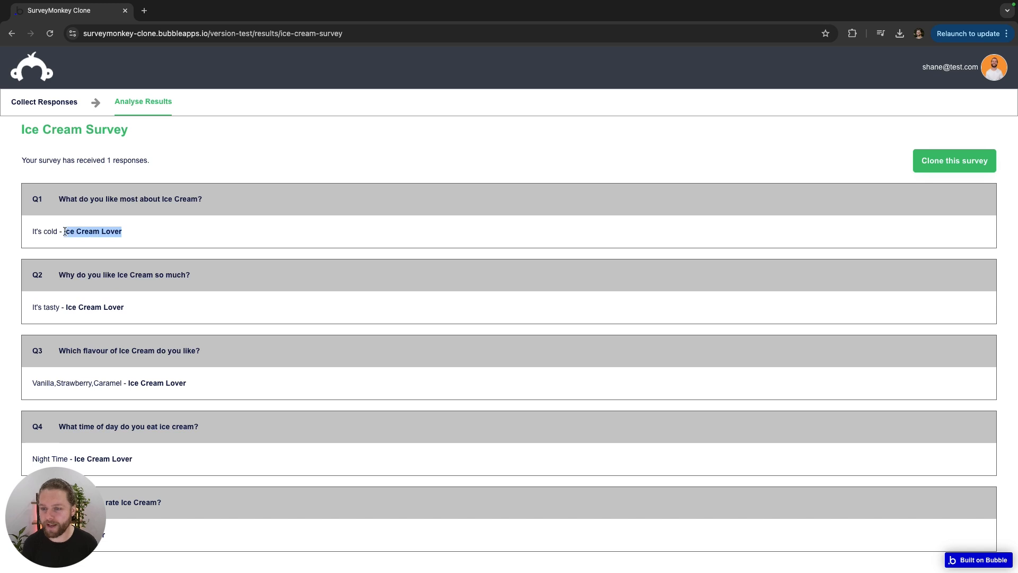
click(173, 237)
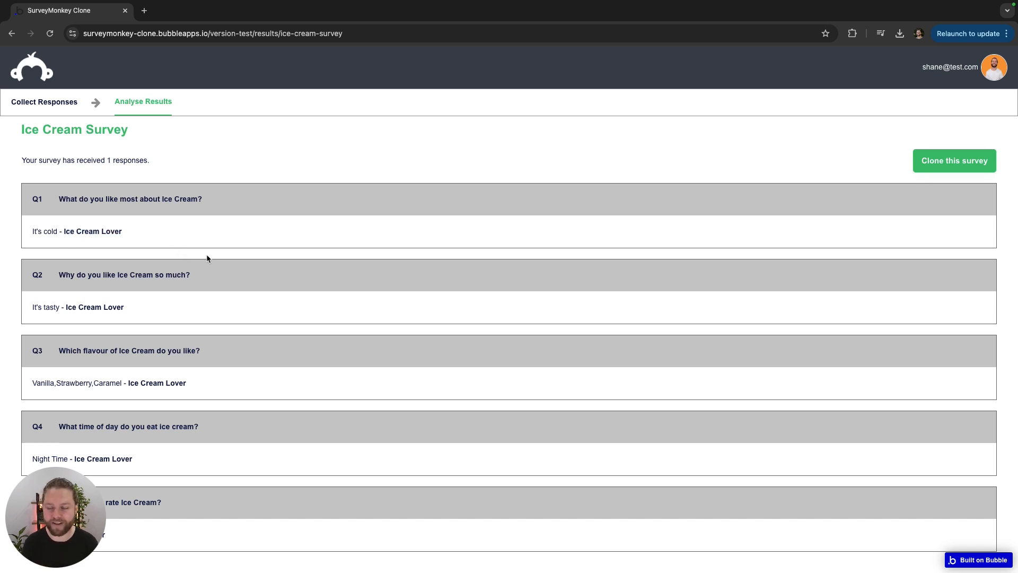
Step: Clone the Ice Cream Survey from its results page into a new build
scroll(311, 277, up, 3)
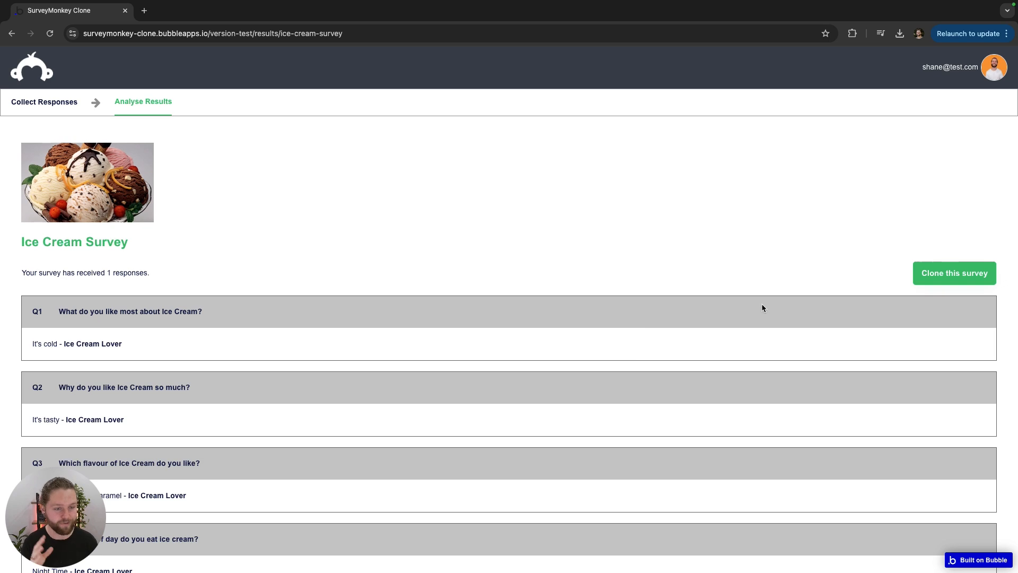
click(928, 276)
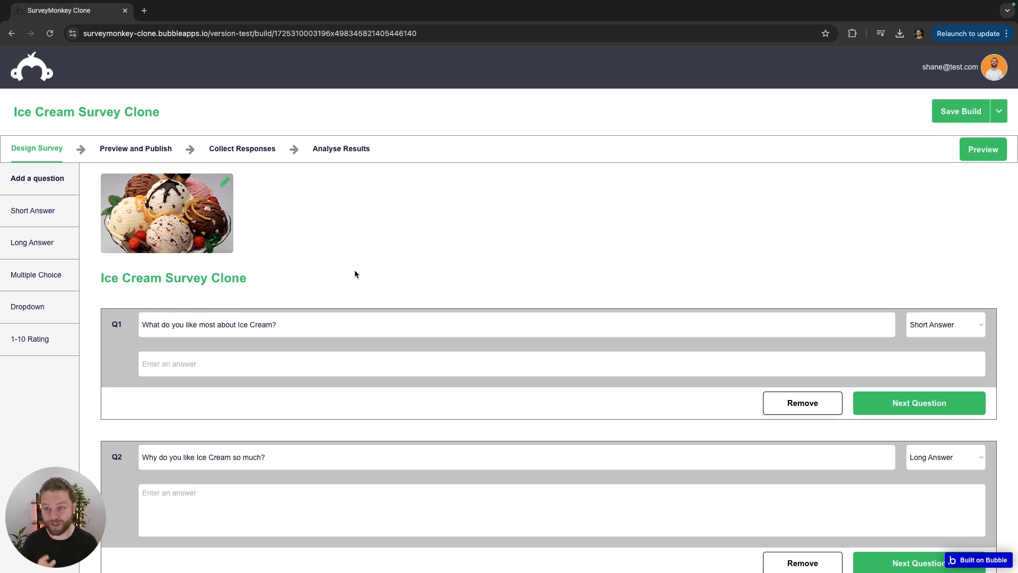
Step: Return to the dashboard and look through the saved builds and published surveys
click(42, 69)
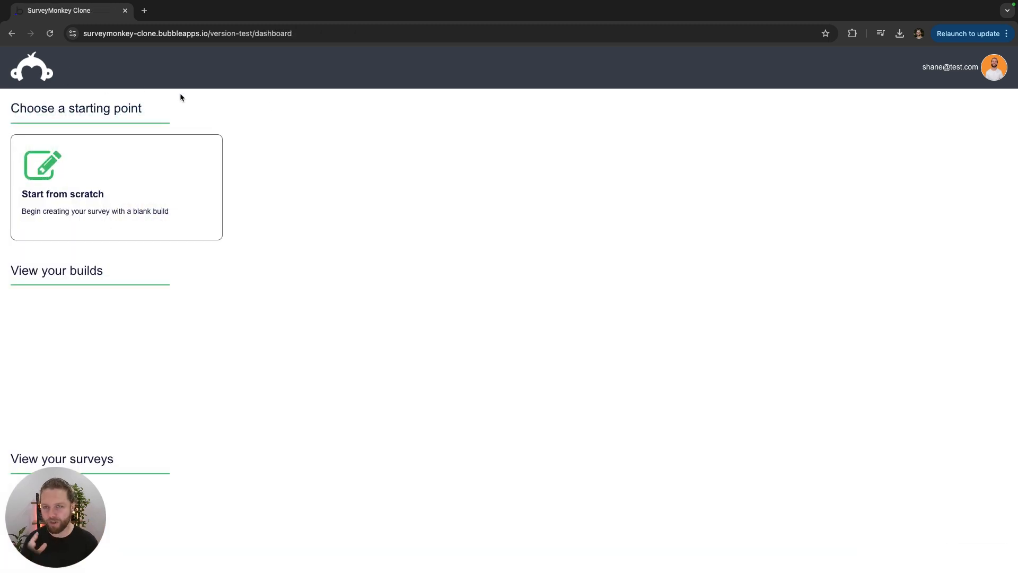
scroll(445, 228, down, 2)
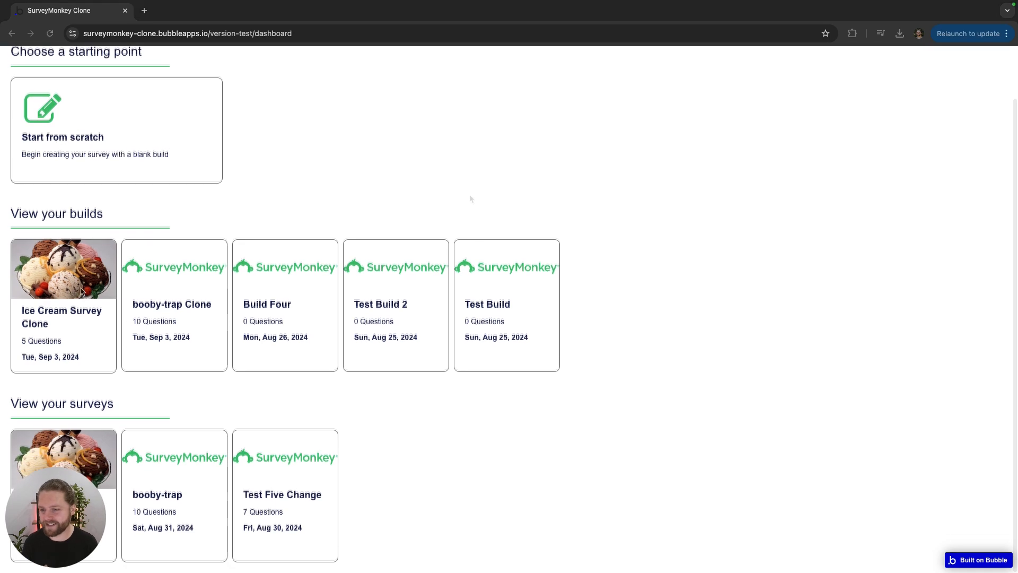
scroll(279, 321, down, 1)
scroll(423, 391, up, 1)
scroll(413, 361, up, 2)
scroll(467, 264, down, 1)
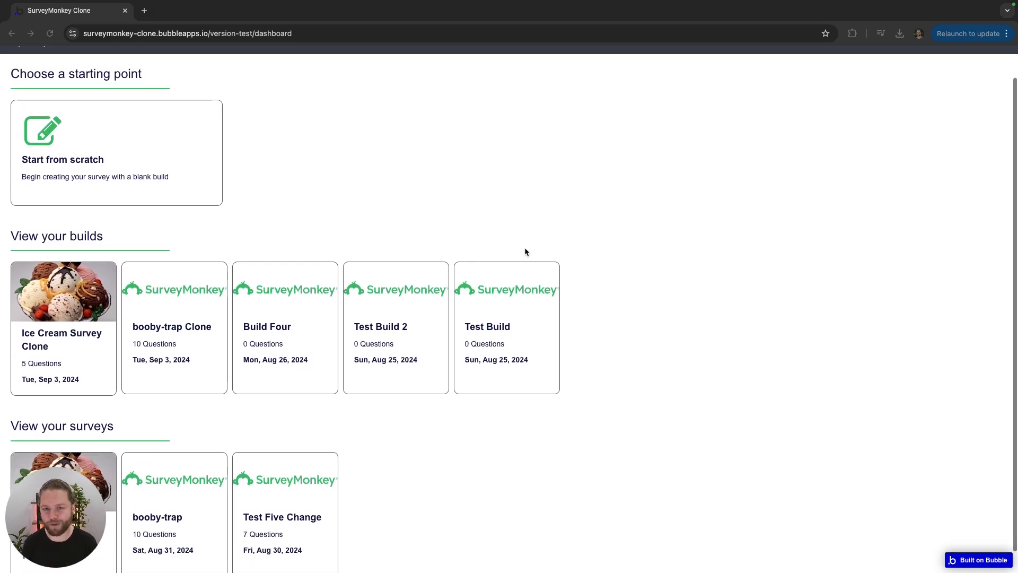
scroll(504, 228, up, 2)
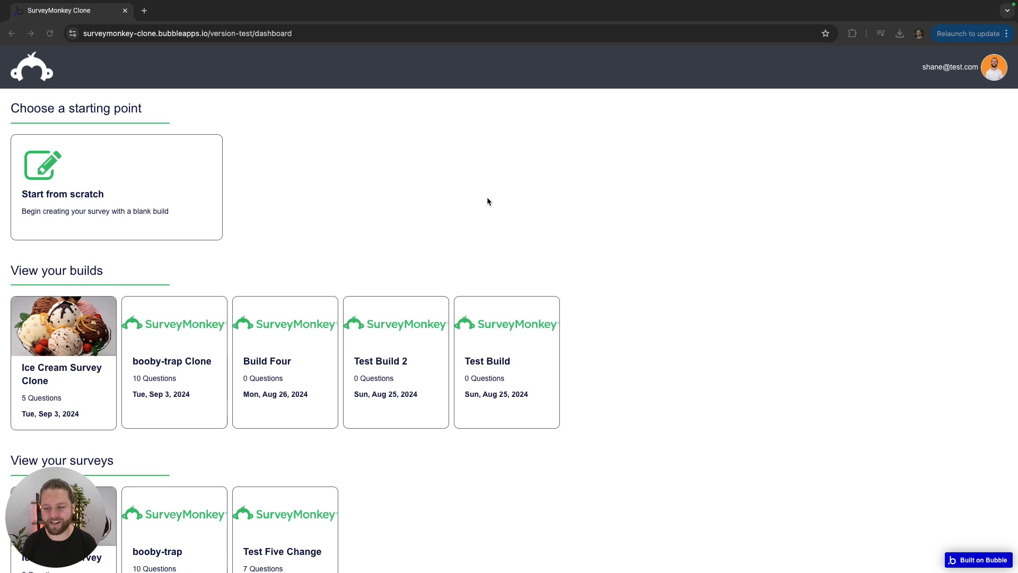